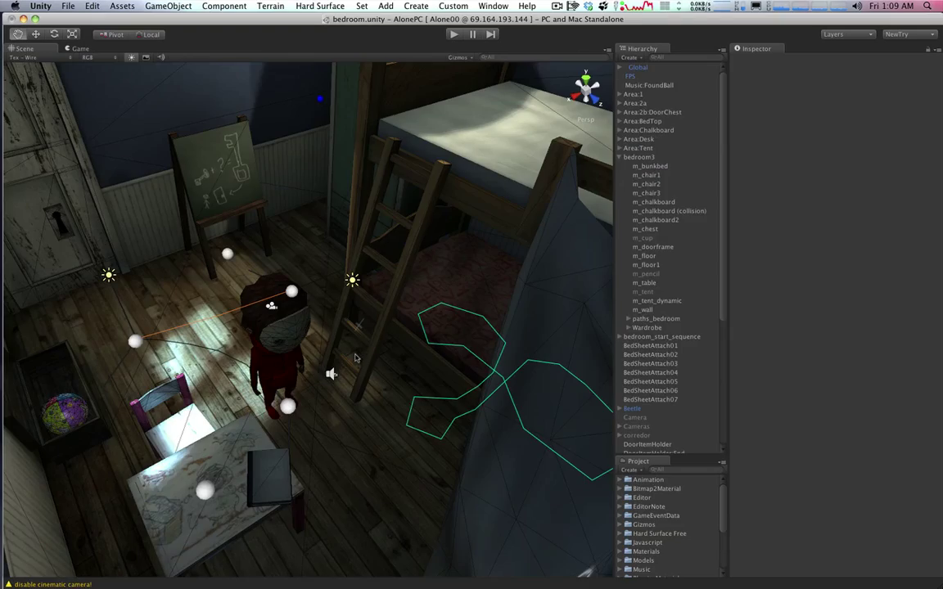
# - Select the colourful ball in the open chest of the bedroom scene to inspect its components
pyautogui.scroll(3, 356, 358)
pyautogui.keyDown('alt'); pyautogui.moveTo(356, 359); pyautogui.dragTo(222, 371); pyautogui.keyUp('alt')
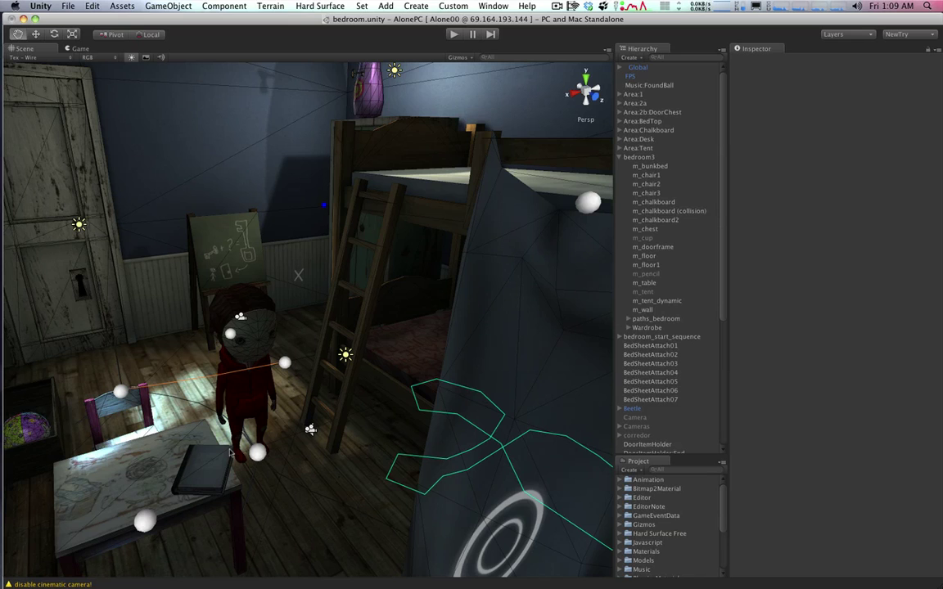
pyautogui.press('w')
pyautogui.click(33, 424)
pyautogui.moveTo(249, 360)
pyautogui.keyDown('alt'); pyautogui.mouseDown()
pyautogui.moveTo(245, 401)
pyautogui.moveTo(237, 358)
pyautogui.mouseUp(); pyautogui.keyUp('alt')
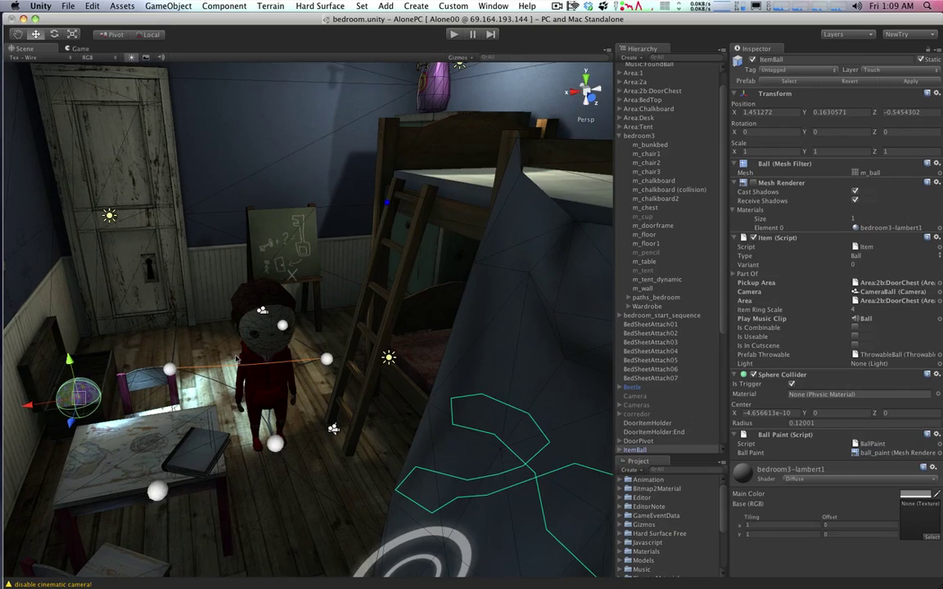
# - Frame the bunk bed in the scene and select the player character standing beside its ladder
pyautogui.keyDown('alt'); pyautogui.moveTo(244, 317); pyautogui.dragTo(340, 365); pyautogui.keyUp('alt')
pyautogui.click(346, 343)
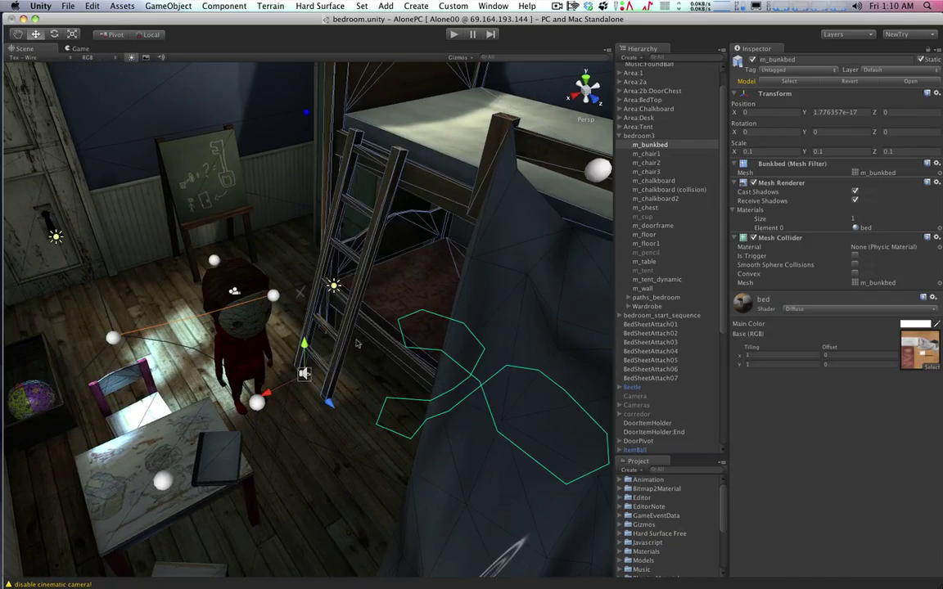
pyautogui.press('f')
pyautogui.scroll(5, 346, 343)
pyautogui.moveTo(211, 328); pyautogui.dragTo(356, 358, button='middle')
pyautogui.keyDown('alt'); pyautogui.moveTo(357, 358); pyautogui.dragTo(359, 304); pyautogui.keyUp('alt')
pyautogui.click(274, 357)
pyautogui.keyDown('alt'); pyautogui.moveTo(348, 378); pyautogui.dragTo(386, 330); pyautogui.keyUp('alt')
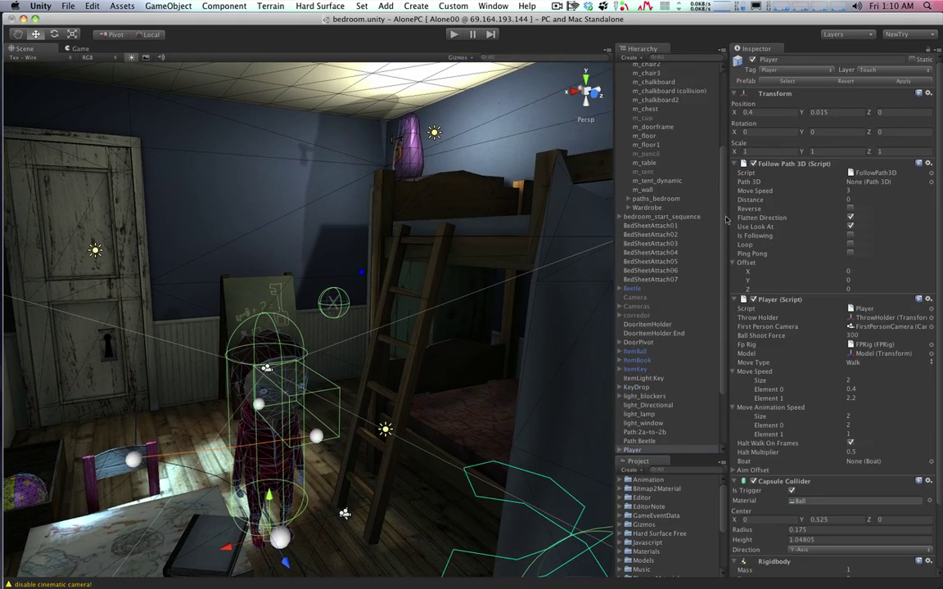
# - Expand the Global object in the hierarchy and frame its CinematicCamera child in the scene
pyautogui.scroll(5, 690, 220)
pyautogui.click(637, 67)
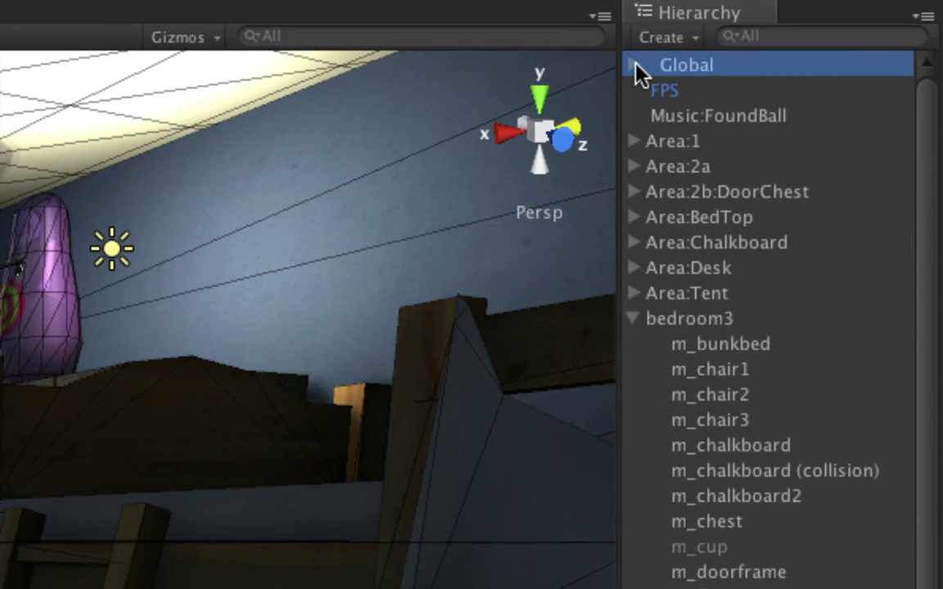
pyautogui.click(635, 65)
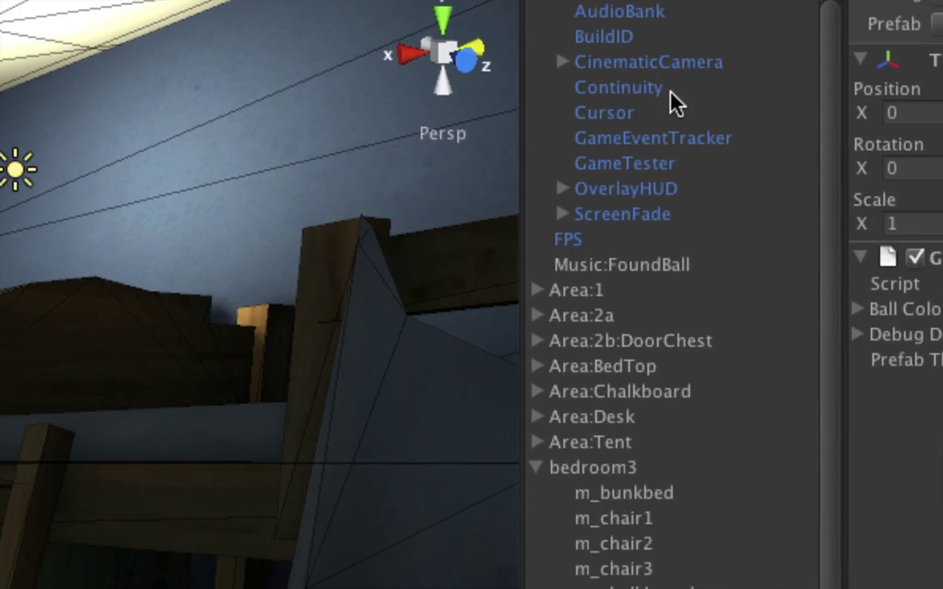
pyautogui.click(758, 136)
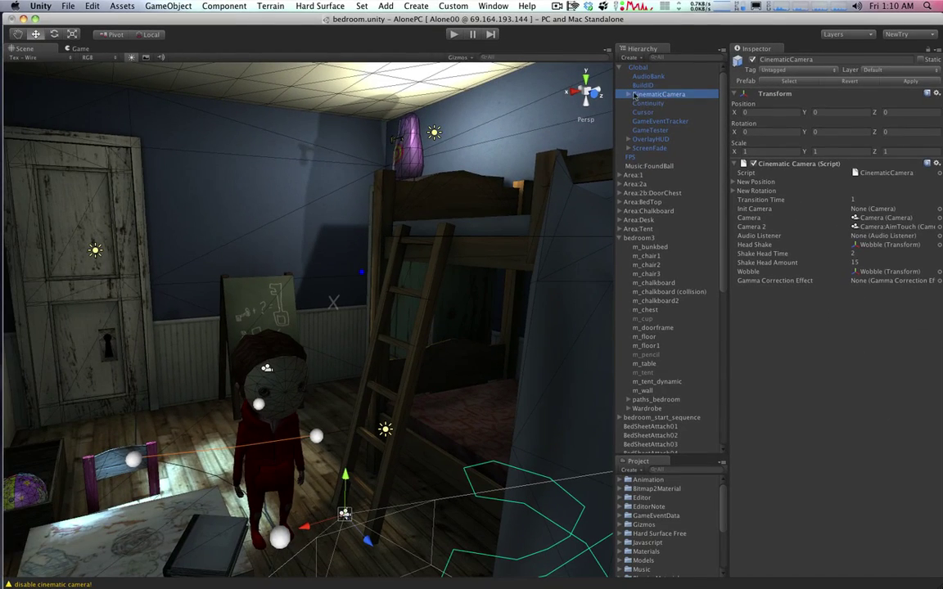
pyautogui.doubleClick(635, 95)
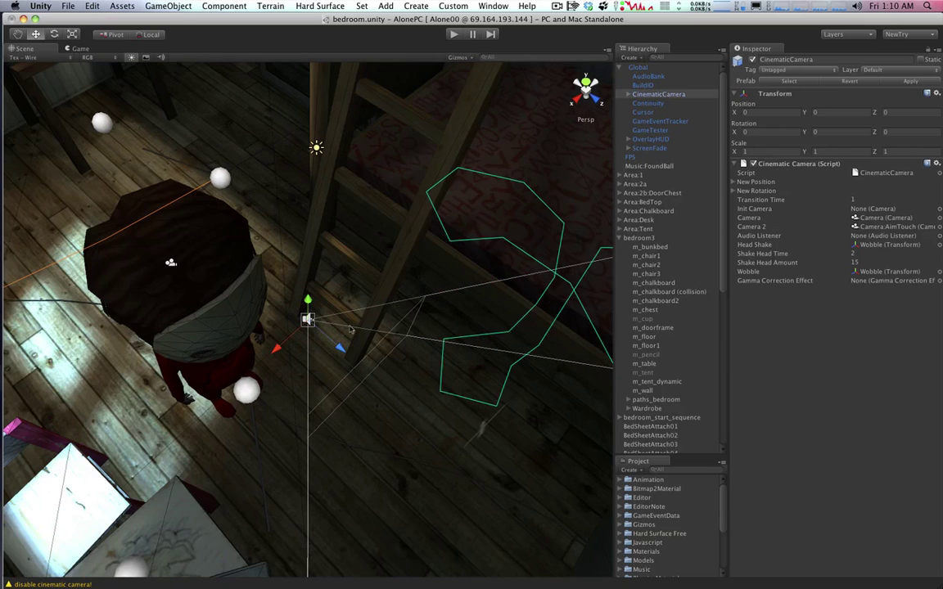
# - Look through CinematicCamera's nested children down through Wobble and HeadShake, collapse them and reselect CinematicCamera
pyautogui.click(628, 94)
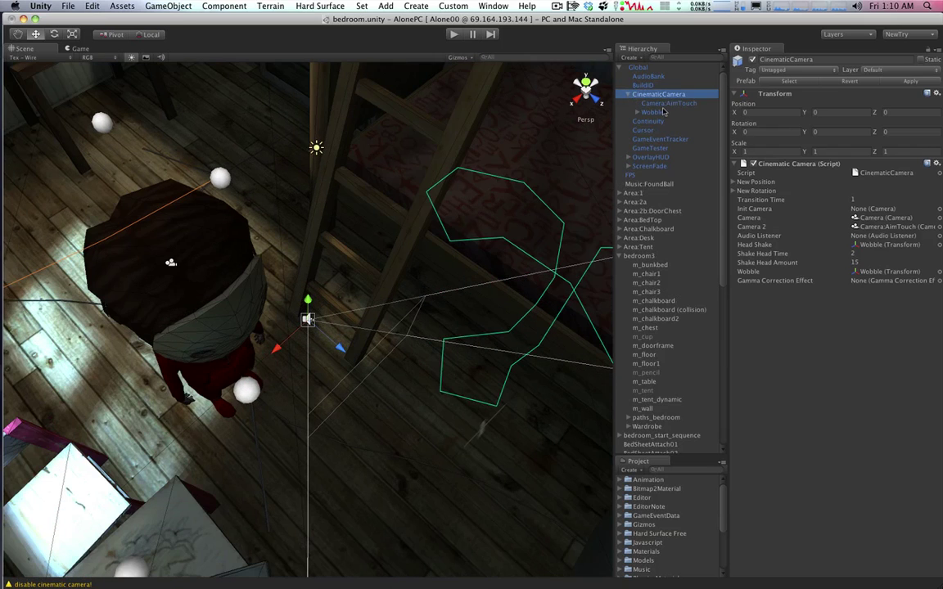
pyautogui.click(659, 112)
pyautogui.click(634, 119)
pyautogui.click(637, 113)
pyautogui.click(646, 121)
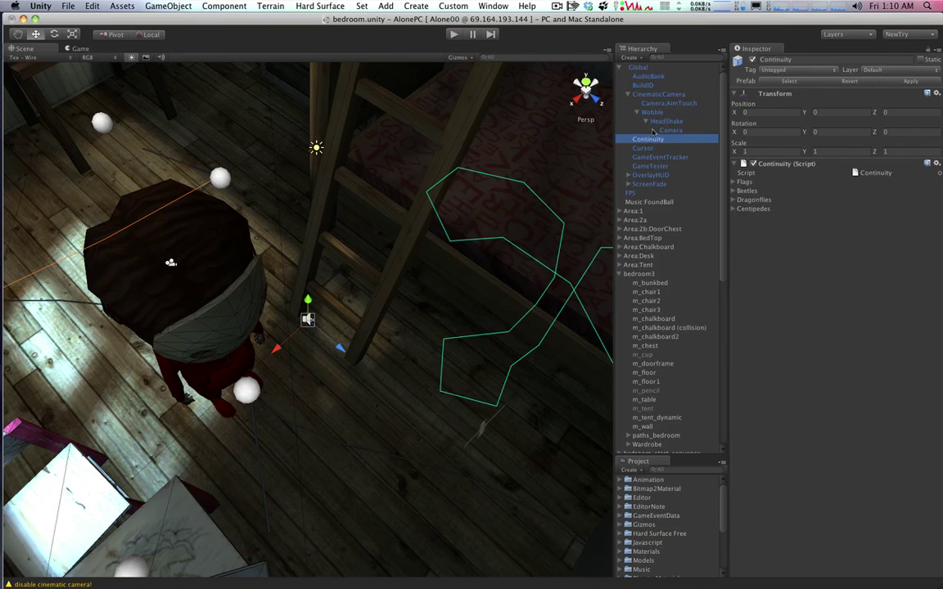
pyautogui.click(667, 119)
pyautogui.click(636, 112)
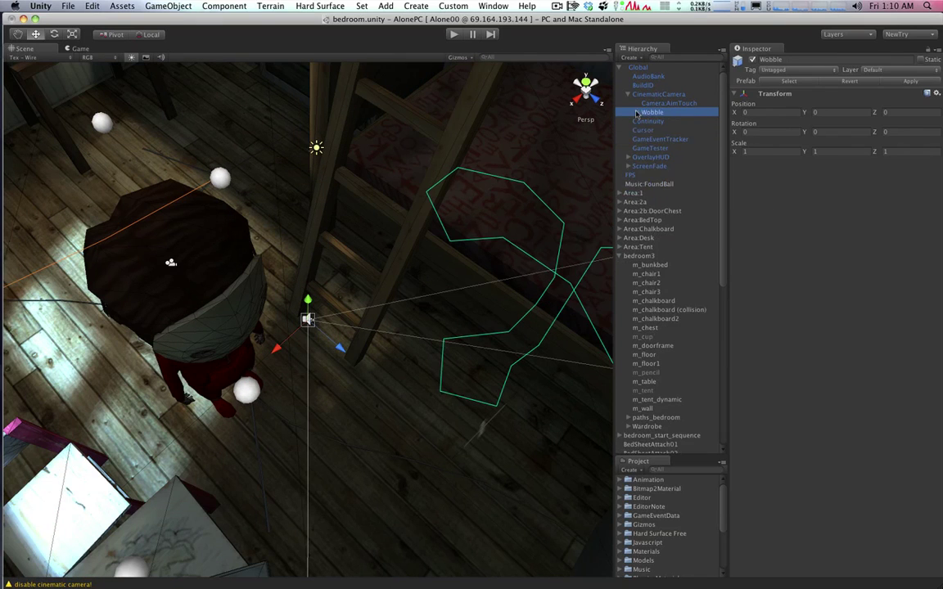
pyautogui.click(629, 94)
pyautogui.click(654, 94)
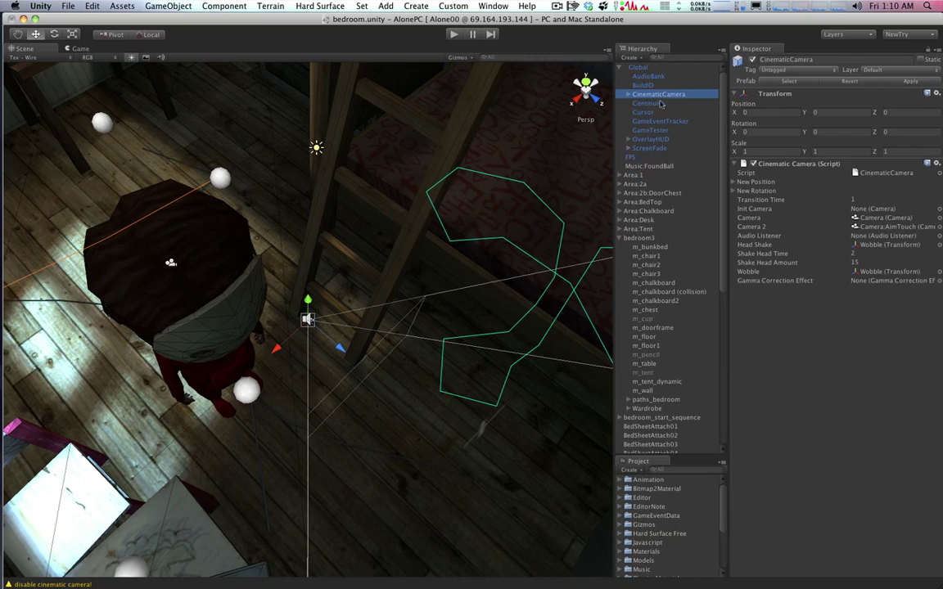
# - Expand OverlayHUD and frame its ItemRing child, viewing it together with the dark background plane from the side
pyautogui.click(629, 139)
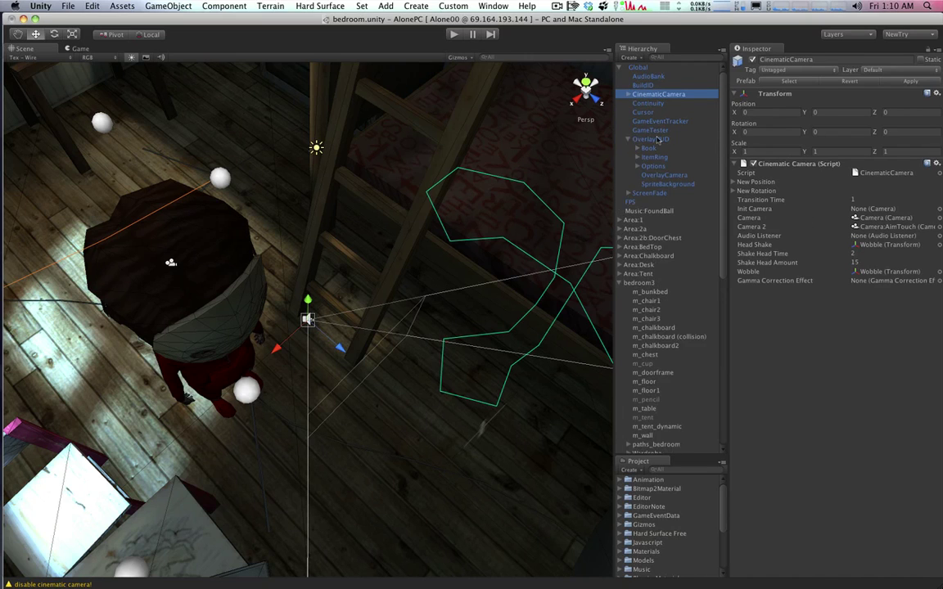
pyautogui.click(655, 157)
pyautogui.press('f')
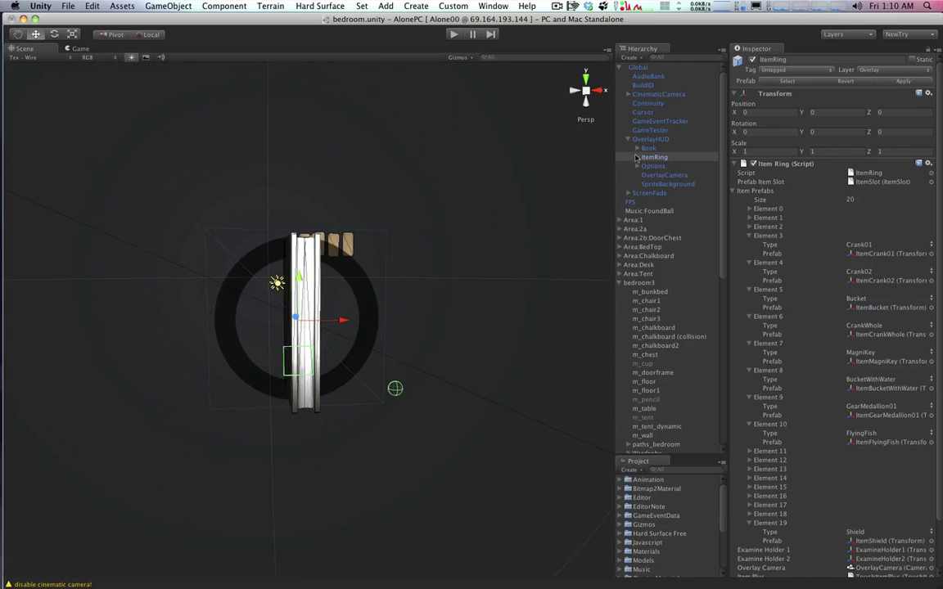
pyautogui.scroll(-15, 329, 319)
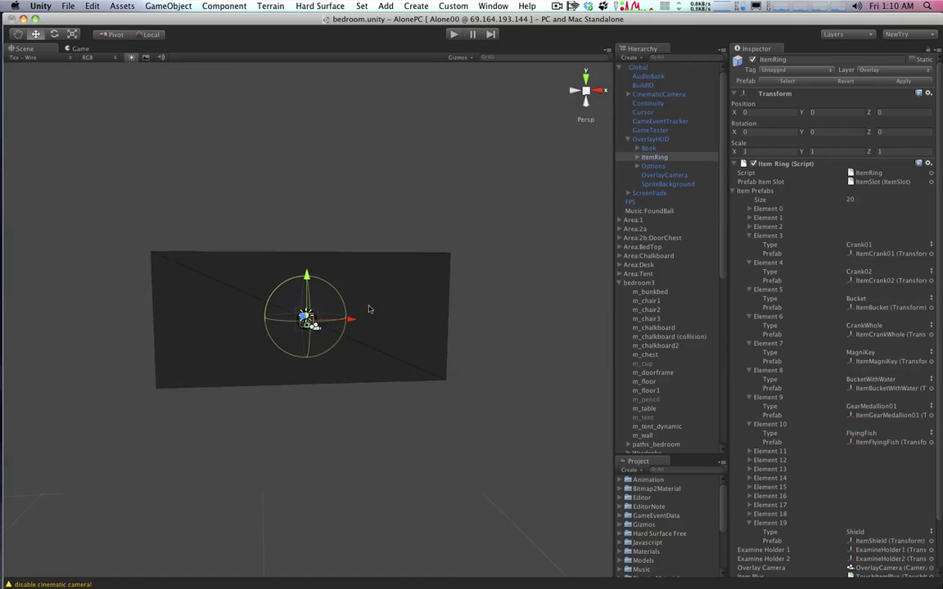
pyautogui.scroll(7, 355, 356)
pyautogui.keyDown('alt'); pyautogui.moveTo(355, 355); pyautogui.dragTo(486, 347); pyautogui.keyUp('alt')
pyautogui.scroll(-10, 486, 346)
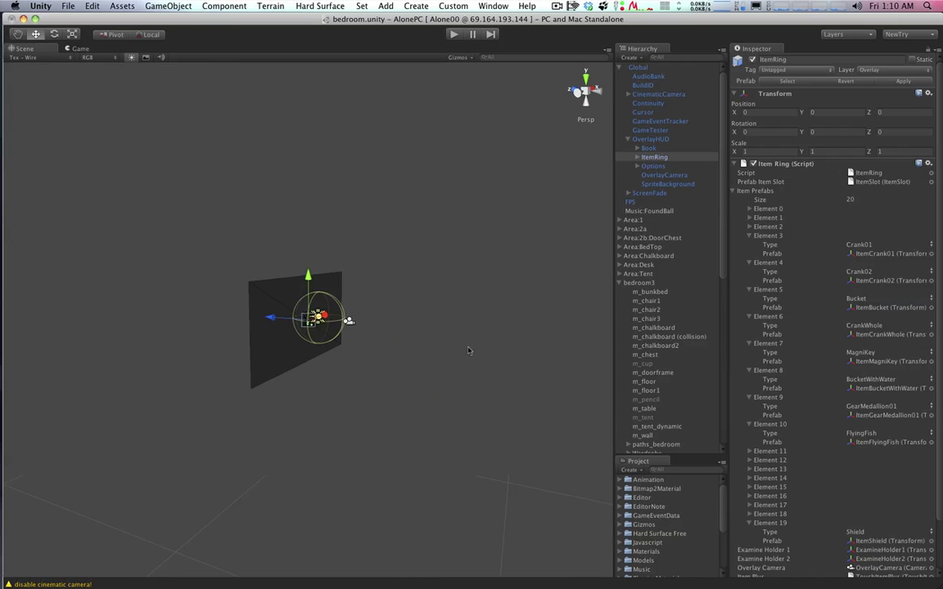
pyautogui.scroll(3, 467, 354)
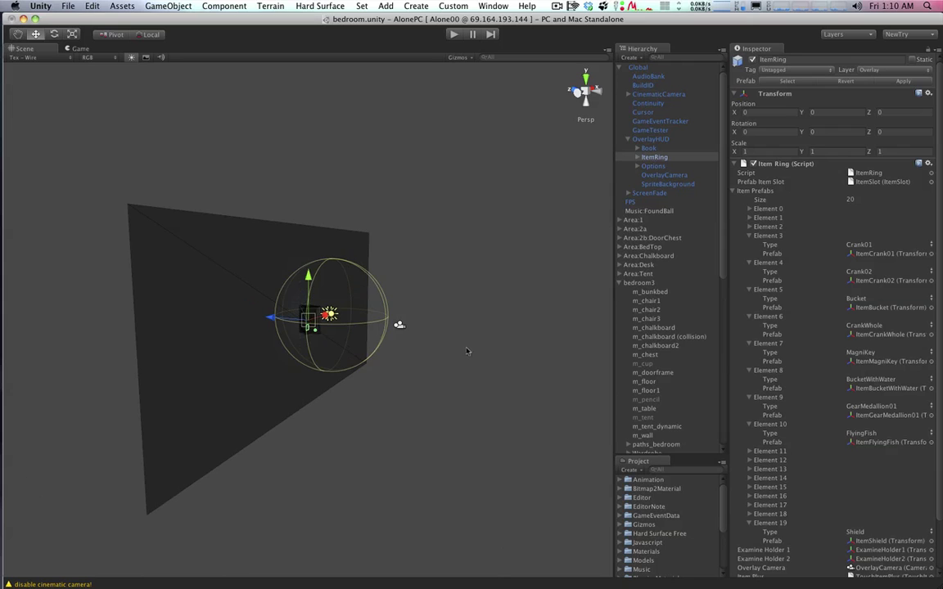
# - Select the OverlayHUD parent and check its position values, including X, with its contents shown close up
pyautogui.click(655, 139)
pyautogui.click(769, 112)
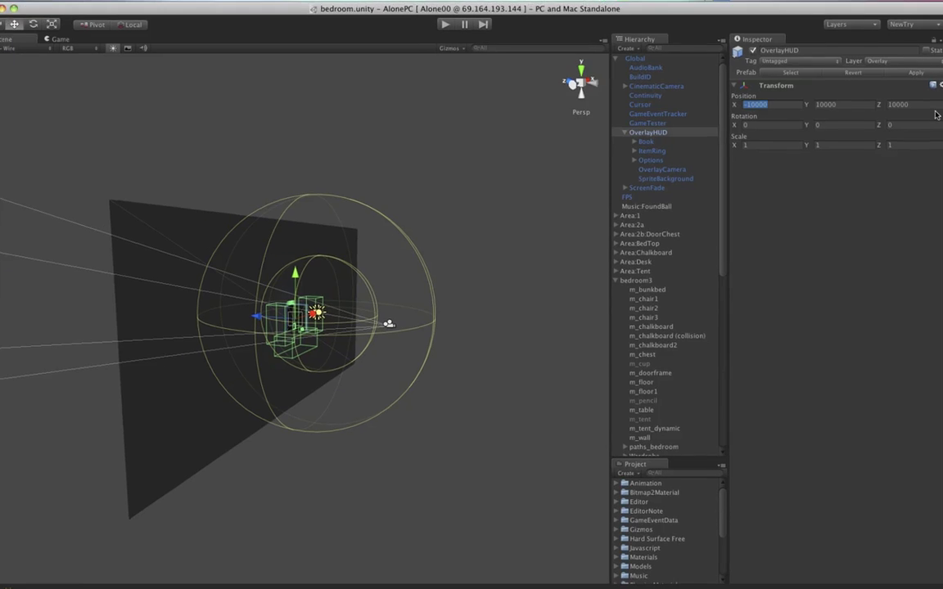
pyautogui.keyDown('alt'); pyautogui.moveTo(509, 226); pyautogui.dragTo(398, 270); pyautogui.keyUp('alt')
pyautogui.scroll(10, 317, 294)
pyautogui.scroll(5, 396, 274)
pyautogui.moveTo(460, 283); pyautogui.dragTo(423, 338, button='middle')
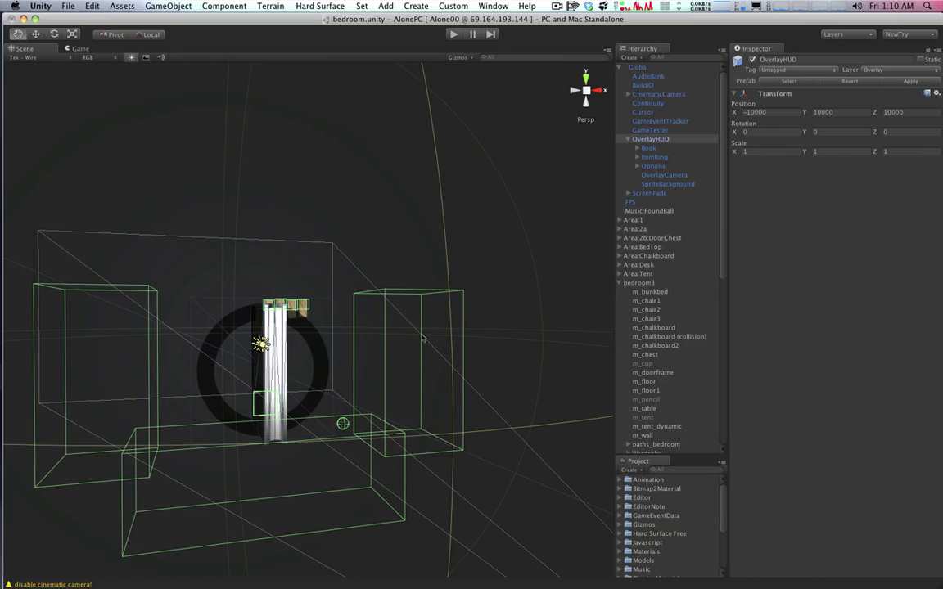
# - Inspect OverlayHUD's ItemRing, Options, SpriteBackground and OverlayCamera children, including the OverlayCamera's Depth setting
pyautogui.keyDown('alt'); pyautogui.moveTo(404, 265); pyautogui.dragTo(711, 199); pyautogui.keyUp('alt')
pyautogui.click(657, 158)
pyautogui.click(660, 167)
pyautogui.click(667, 184)
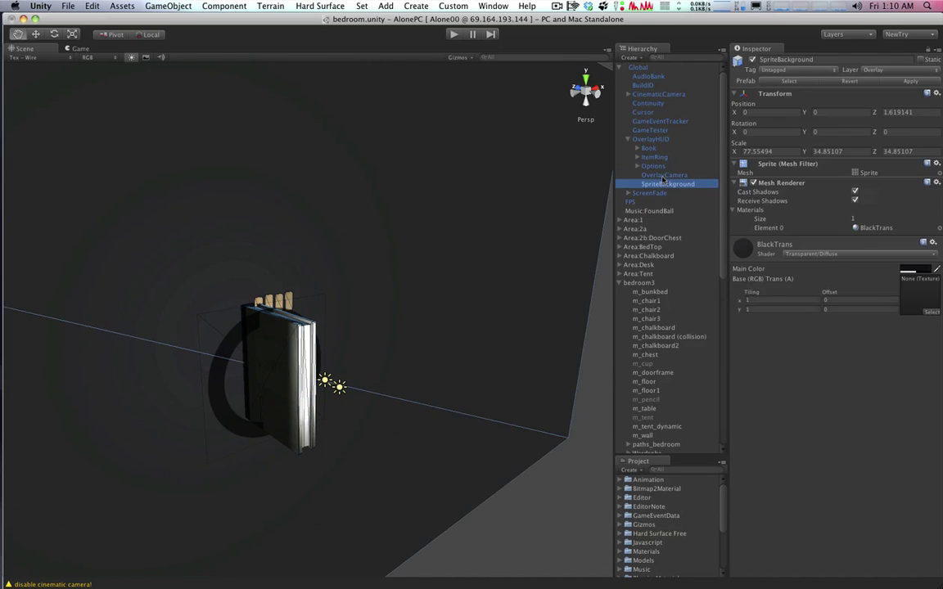
pyautogui.click(665, 175)
pyautogui.keyDown('alt'); pyautogui.moveTo(474, 350); pyautogui.dragTo(349, 431); pyautogui.keyUp('alt')
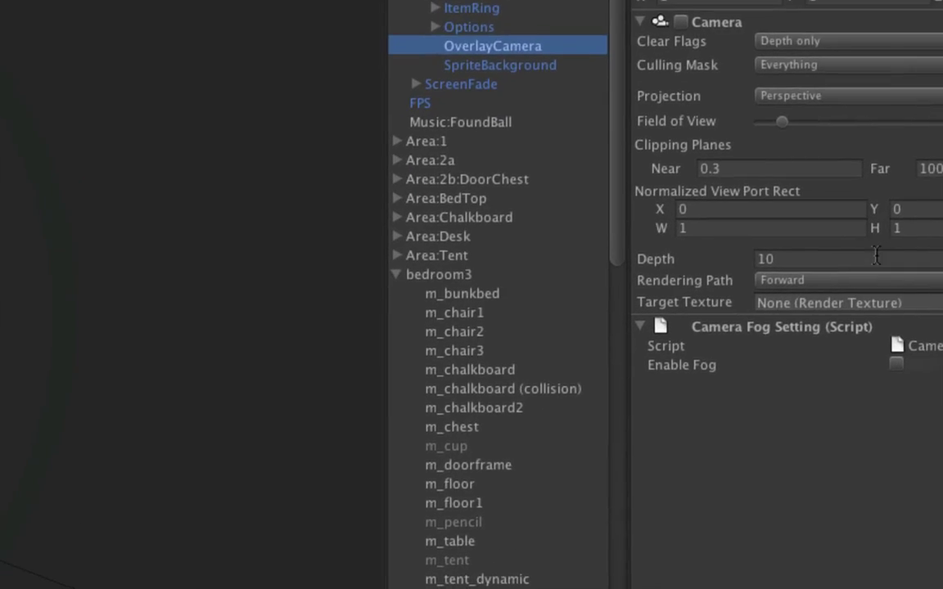
pyautogui.moveTo(737, 372); pyautogui.dragTo(580, 372)
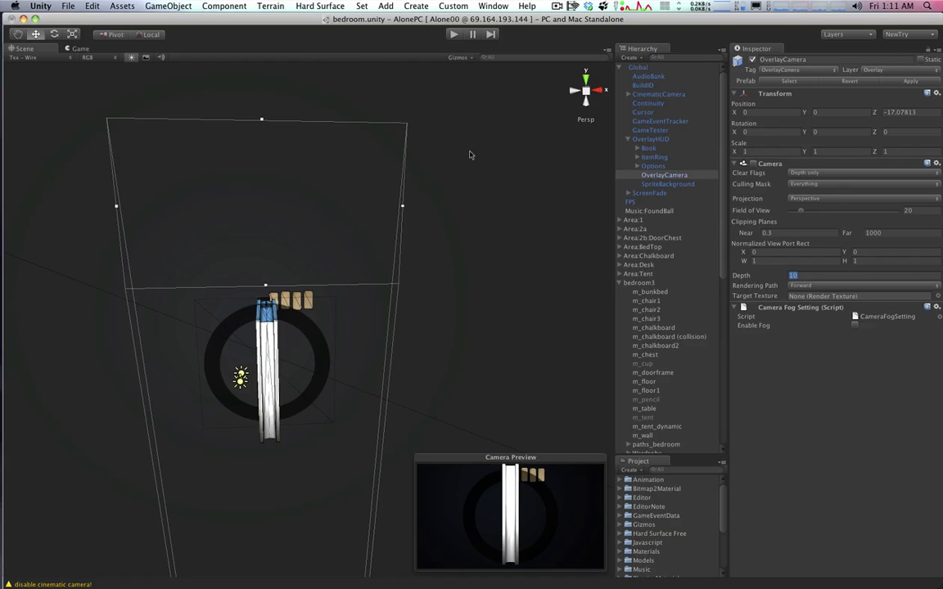
# - Run the game, bring up the item ring overlay and view the running overlay in the Scene view
pyautogui.click(453, 34)
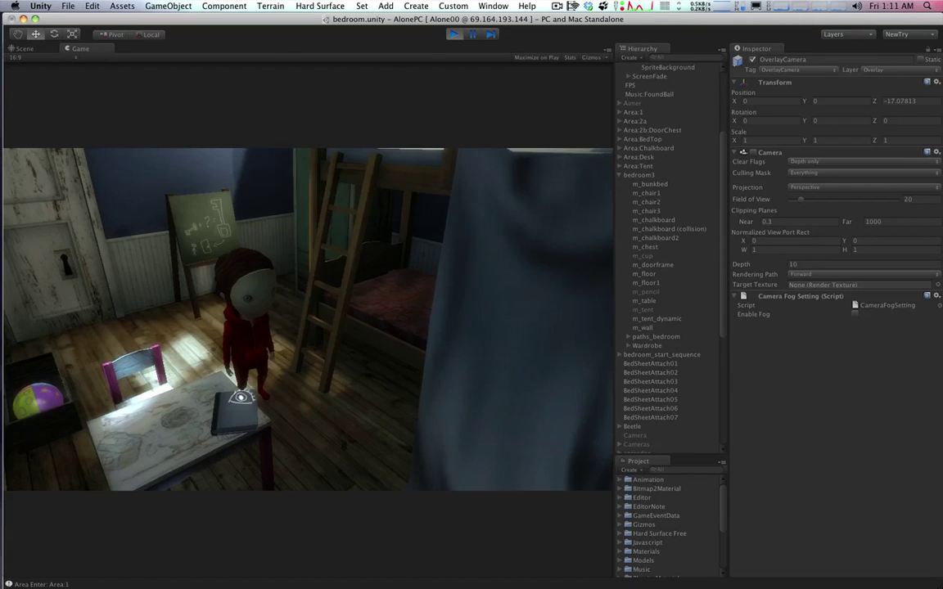
pyautogui.click(284, 320)
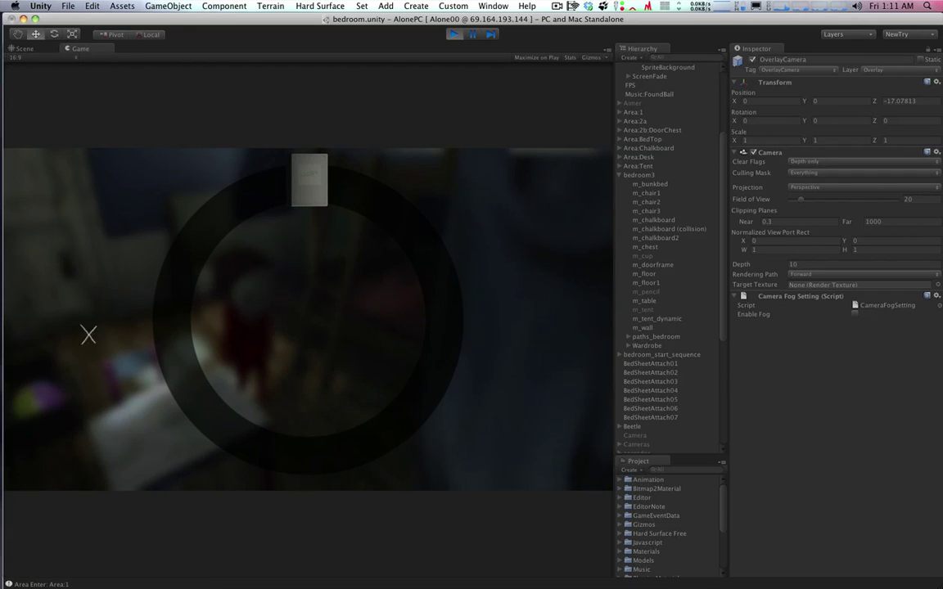
pyautogui.click(23, 49)
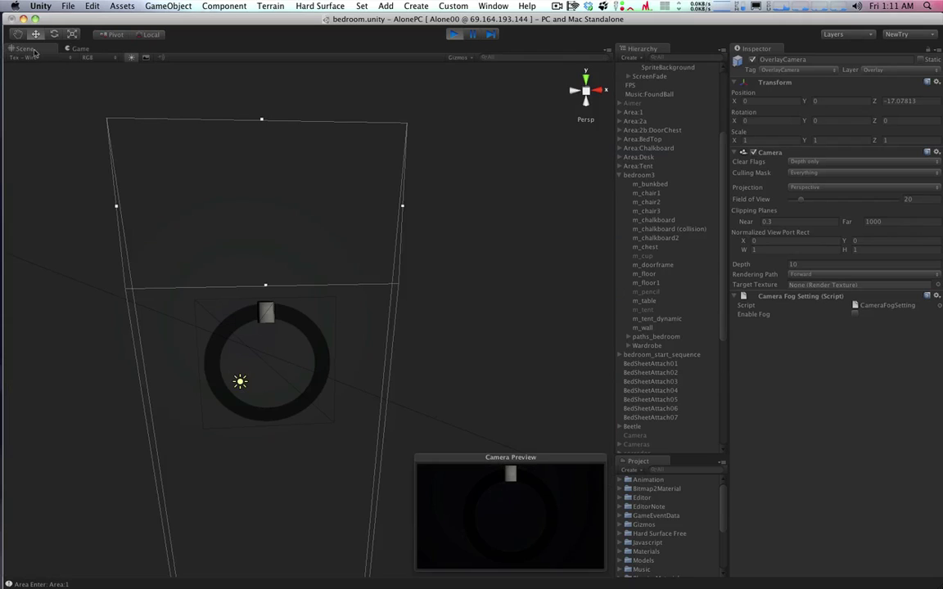
# - Move the OverlayCamera along X to about -3.48 and check the shifted overlay in the Game view
pyautogui.scroll(5, 662, 164)
pyautogui.click(661, 183)
pyautogui.click(661, 175)
pyautogui.scroll(-5, 343, 283)
pyautogui.moveTo(339, 317); pyautogui.dragTo(280, 317)
pyautogui.click(79, 49)
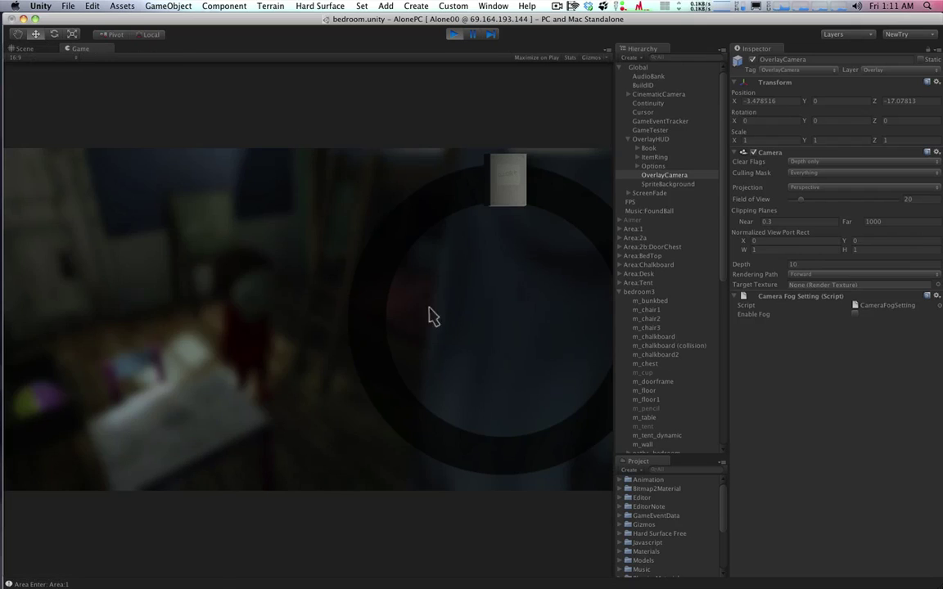
# - Stop the running game and look over the OverlayCamera setup again in the Scene view
pyautogui.press('super+p')
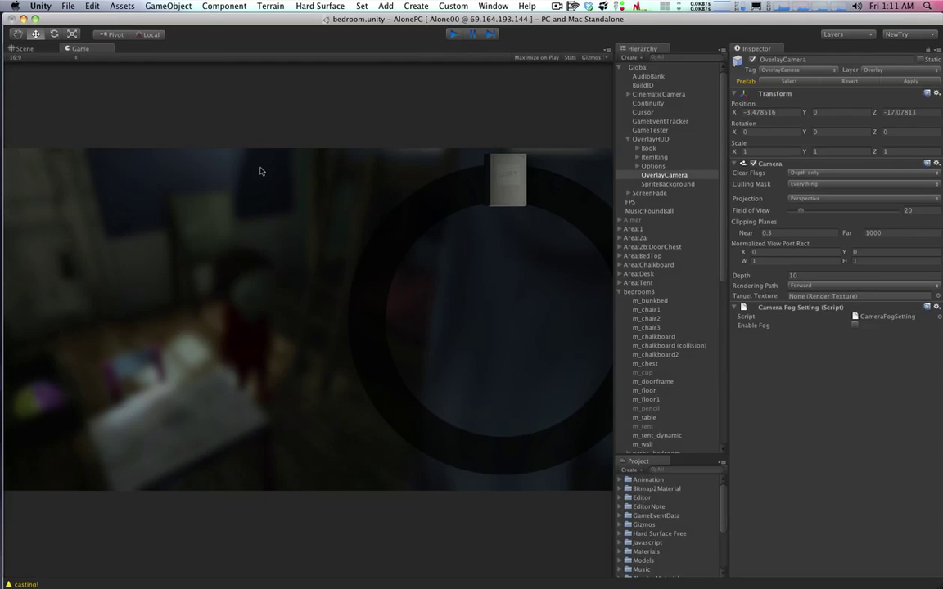
pyautogui.press('super+1')
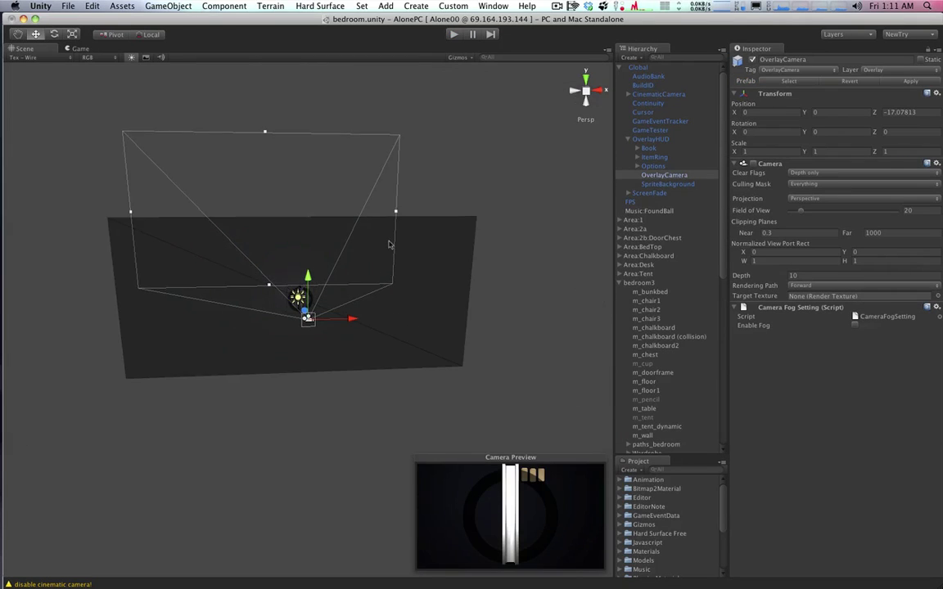
pyautogui.keyDown('alt'); pyautogui.moveTo(358, 302); pyautogui.dragTo(438, 348); pyautogui.keyUp('alt')
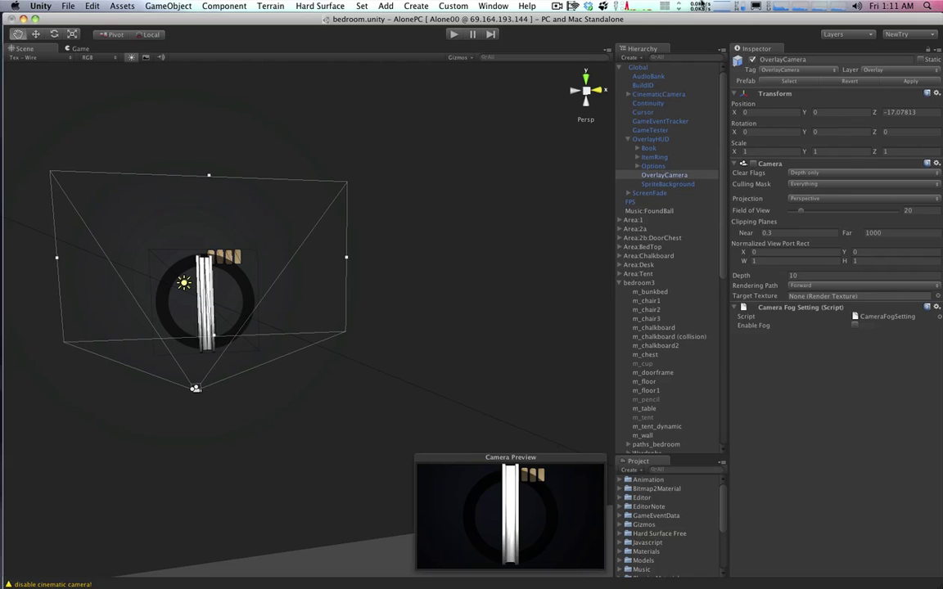
# - Frame the AudioBank object to return to the bedroom, and select the bunk bed there
pyautogui.doubleClick(648, 77)
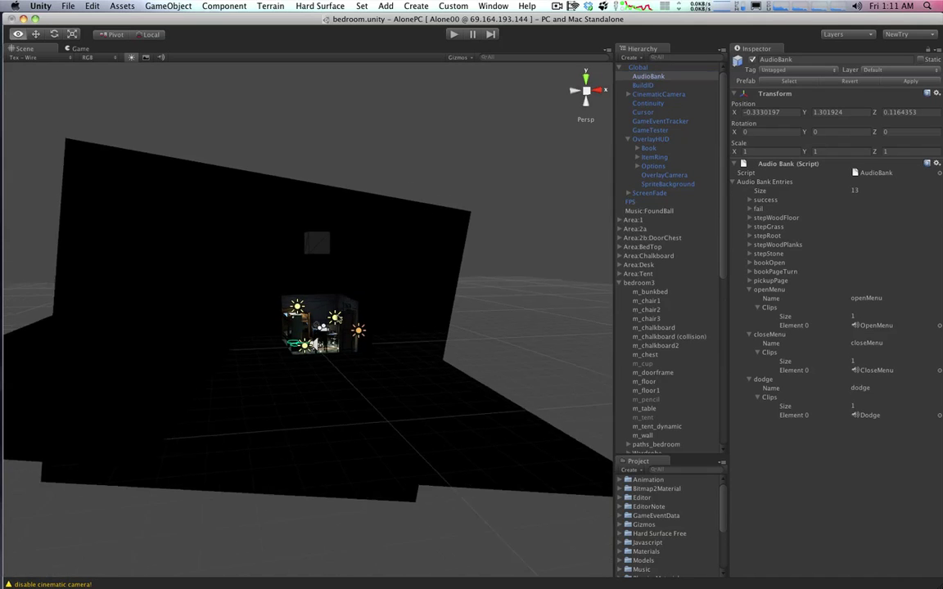
pyautogui.keyDown('alt'); pyautogui.moveTo(346, 431); pyautogui.dragTo(282, 425); pyautogui.keyUp('alt')
pyautogui.scroll(10, 345, 421)
pyautogui.keyDown('alt'); pyautogui.moveTo(490, 389); pyautogui.dragTo(245, 373); pyautogui.keyUp('alt')
pyautogui.scroll(3, 364, 409)
pyautogui.click(309, 354)
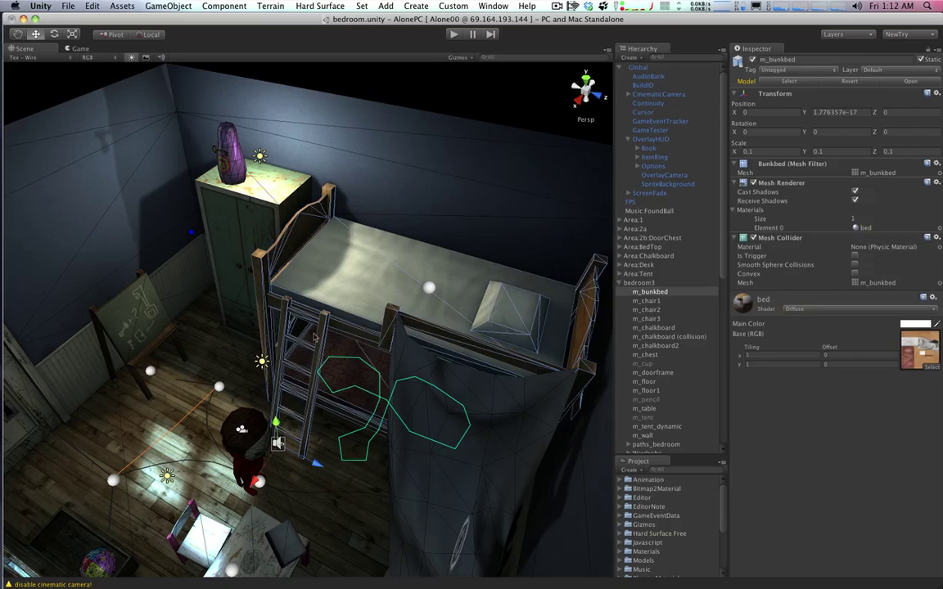
pyautogui.moveTo(309, 353); pyautogui.dragTo(355, 353, button='middle')
# - Select the player character in the bedroom to inspect its scripts and collider
pyautogui.keyDown('alt'); pyautogui.moveTo(354, 351); pyautogui.dragTo(270, 426); pyautogui.keyUp('alt')
pyautogui.click(264, 327)
pyautogui.click(309, 395)
pyautogui.keyDown('alt'); pyautogui.scroll(5, 362, 449); pyautogui.keyUp('alt')
pyautogui.keyDown('alt'); pyautogui.scroll(-8, 363, 448); pyautogui.keyUp('alt')
pyautogui.moveTo(351, 402)
pyautogui.keyDown('alt'); pyautogui.mouseDown()
pyautogui.moveTo(350, 385)
pyautogui.moveTo(352, 401)
pyautogui.mouseUp(); pyautogui.keyUp('alt')
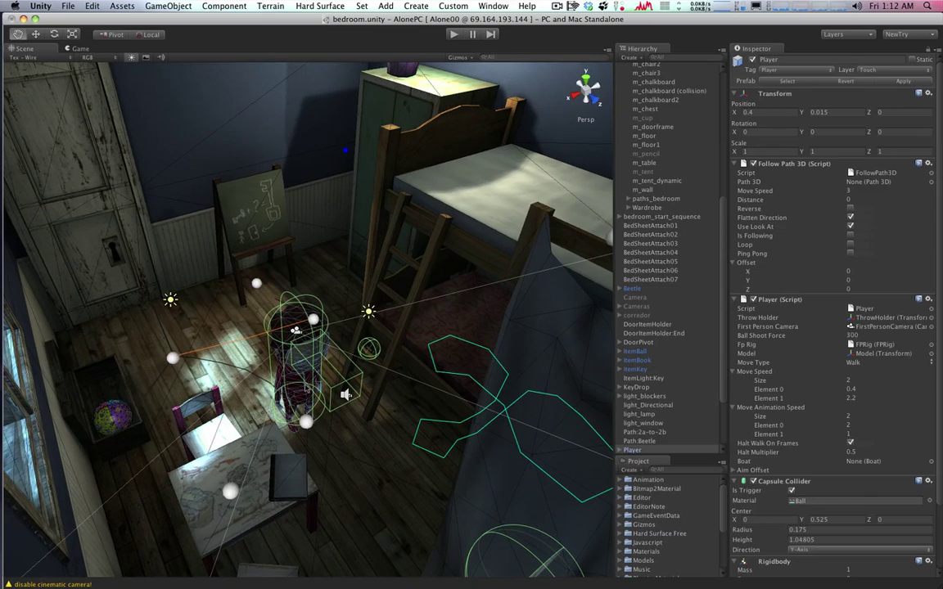
# - Select the book on the desk to inspect its Item script and box collider
pyautogui.keyDown('alt'); pyautogui.moveTo(265, 341); pyautogui.dragTo(320, 406); pyautogui.keyUp('alt')
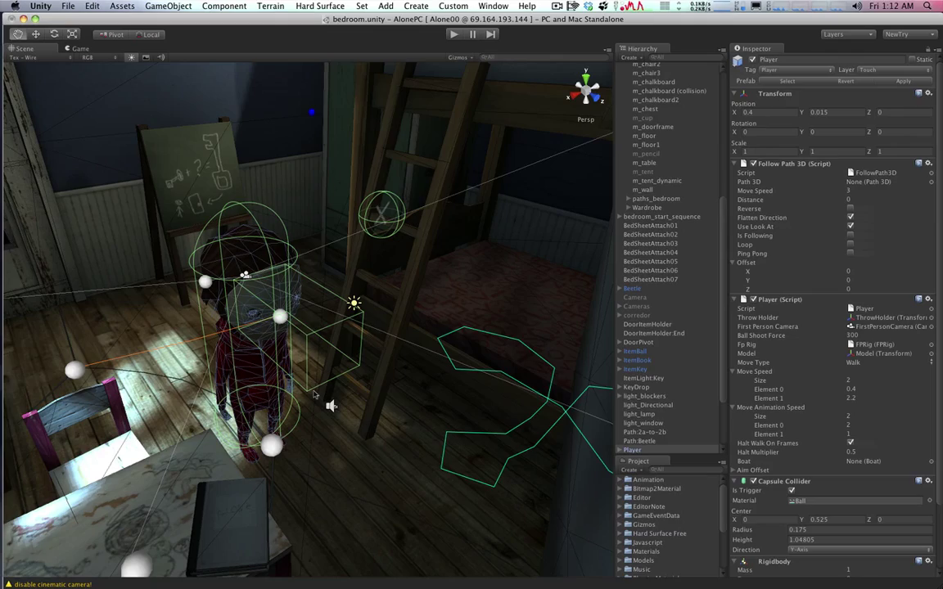
pyautogui.keyDown('alt'); pyautogui.moveTo(295, 343); pyautogui.dragTo(210, 361); pyautogui.keyUp('alt')
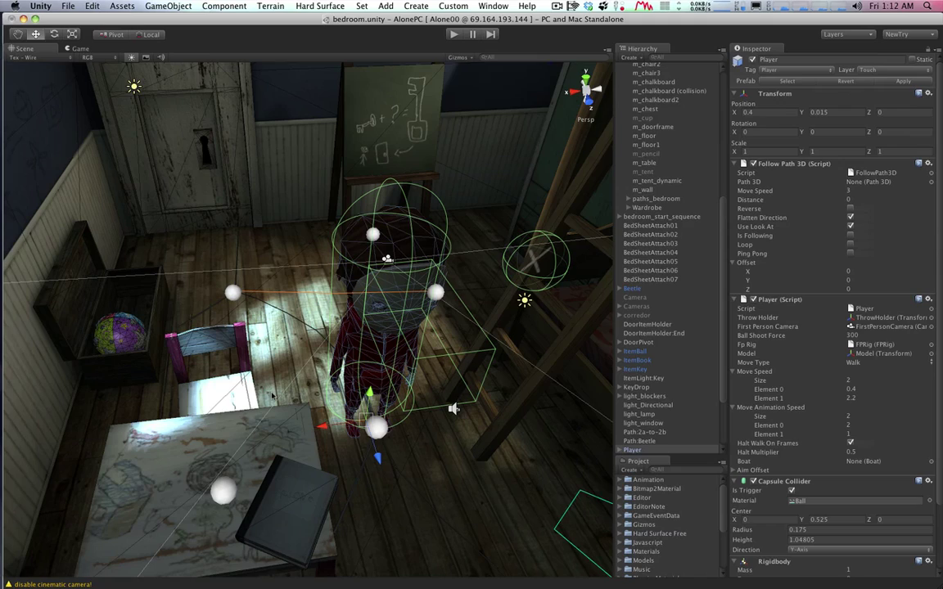
pyautogui.click(278, 469)
pyautogui.keyDown('alt'); pyautogui.moveTo(278, 469); pyautogui.dragTo(282, 396); pyautogui.keyUp('alt')
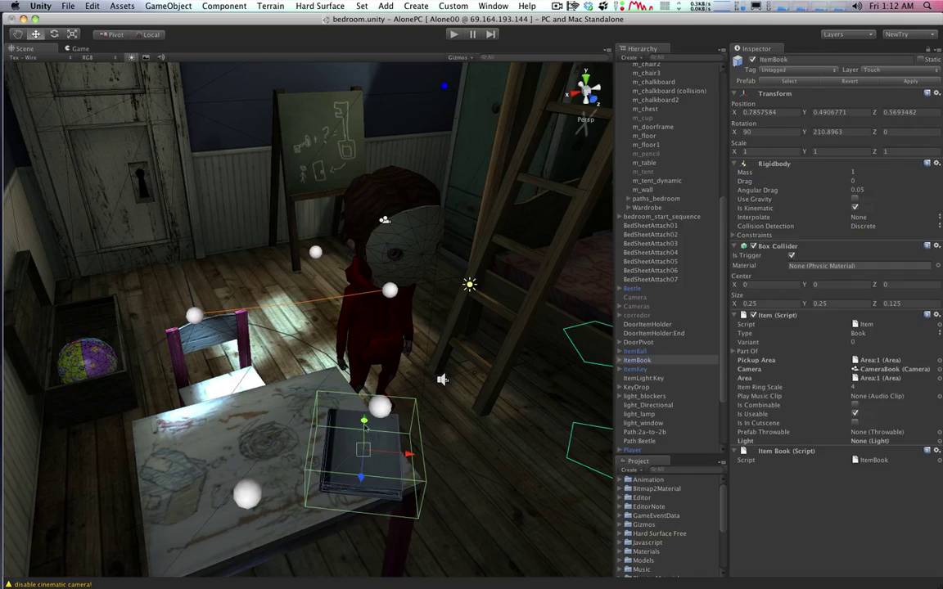
# - Examine the book's box collider on the desk and its surroundings from several angles
pyautogui.keyDown('alt'); pyautogui.moveTo(366, 426); pyautogui.dragTo(259, 383); pyautogui.keyUp('alt')
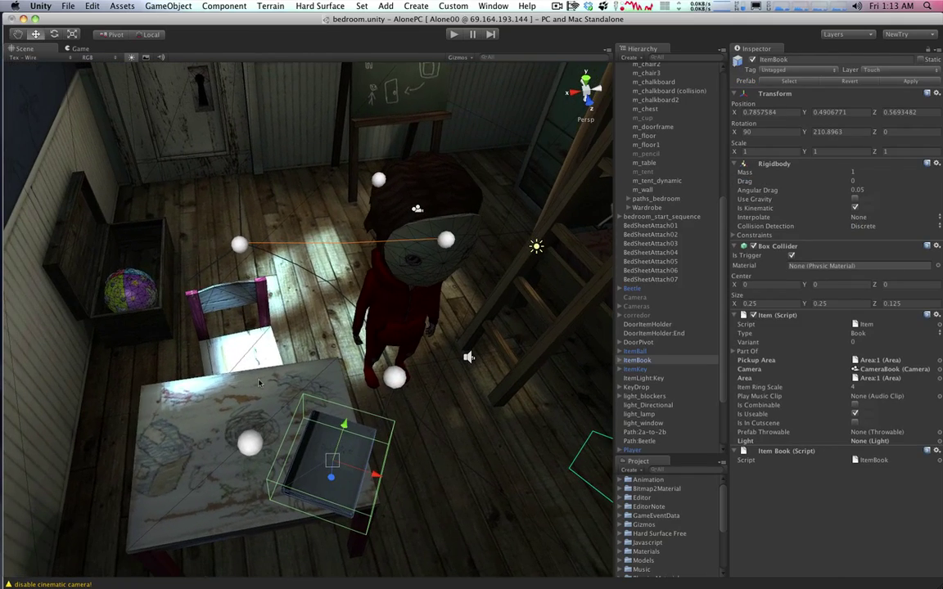
pyautogui.keyDown('alt'); pyautogui.moveTo(234, 340); pyautogui.dragTo(282, 298); pyautogui.keyUp('alt')
pyautogui.moveTo(395, 445); pyautogui.dragTo(360, 445, button='middle')
pyautogui.keyDown('alt'); pyautogui.moveTo(361, 445); pyautogui.dragTo(421, 463); pyautogui.keyUp('alt')
pyautogui.scroll(3, 421, 463)
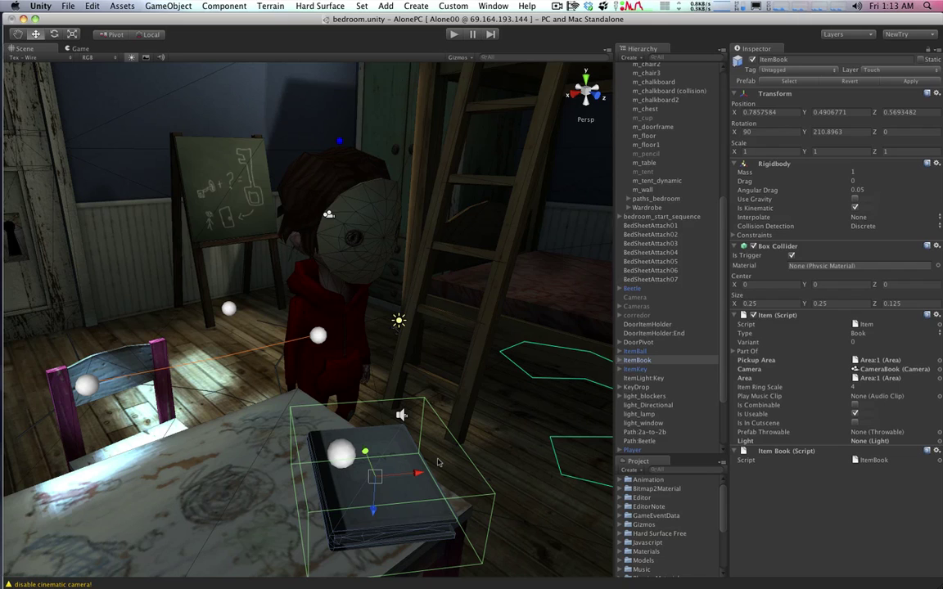
pyautogui.keyDown('alt'); pyautogui.moveTo(442, 461); pyautogui.dragTo(356, 449); pyautogui.keyUp('alt')
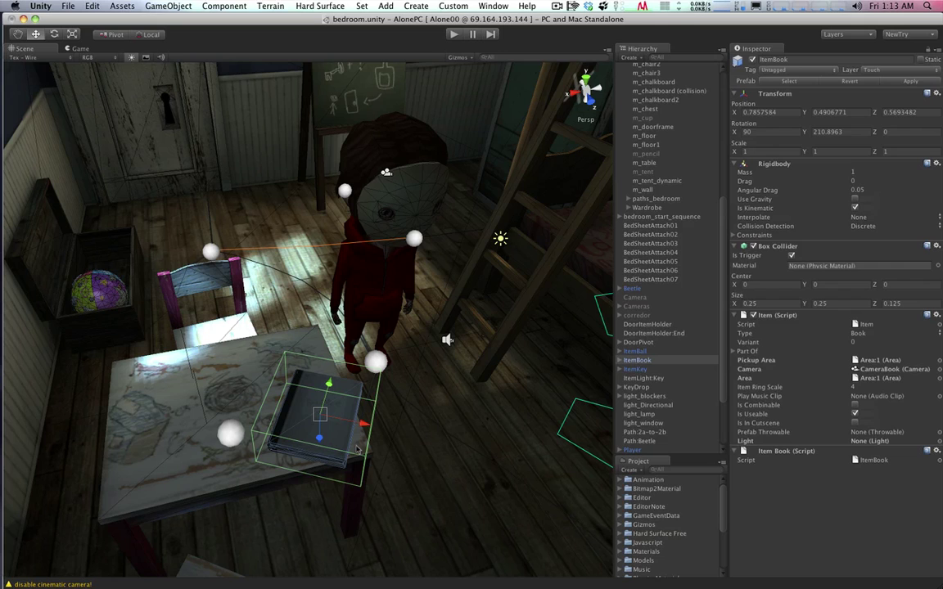
pyautogui.keyDown('alt'); pyautogui.moveTo(329, 385); pyautogui.dragTo(397, 395); pyautogui.keyUp('alt')
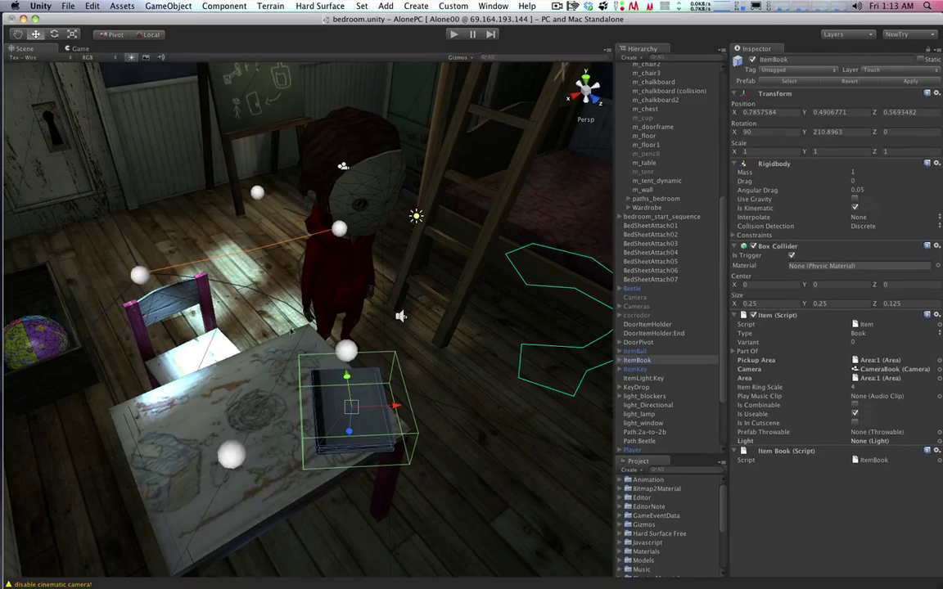
pyautogui.keyDown('alt'); pyautogui.moveTo(291, 330); pyautogui.dragTo(268, 384); pyautogui.keyUp('alt')
pyautogui.keyDown('alt'); pyautogui.moveTo(347, 331); pyautogui.dragTo(220, 359); pyautogui.keyUp('alt')
pyautogui.keyDown('alt'); pyautogui.moveTo(447, 412); pyautogui.dragTo(350, 400); pyautogui.keyUp('alt')
pyautogui.keyDown('alt'); pyautogui.moveTo(256, 328); pyautogui.dragTo(209, 315); pyautogui.keyUp('alt')
# - Select the player character again and examine its capsule collider in relation to the desk and bed
pyautogui.click(300, 343)
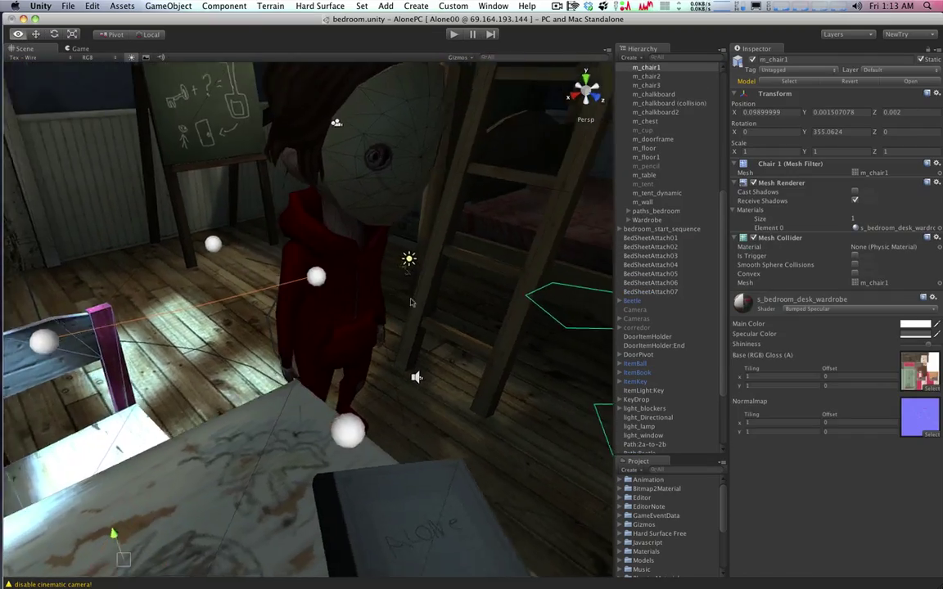
pyautogui.scroll(-5, 412, 307)
pyautogui.keyDown('alt'); pyautogui.moveTo(424, 357); pyautogui.dragTo(257, 321); pyautogui.keyUp('alt')
pyautogui.click(257, 321)
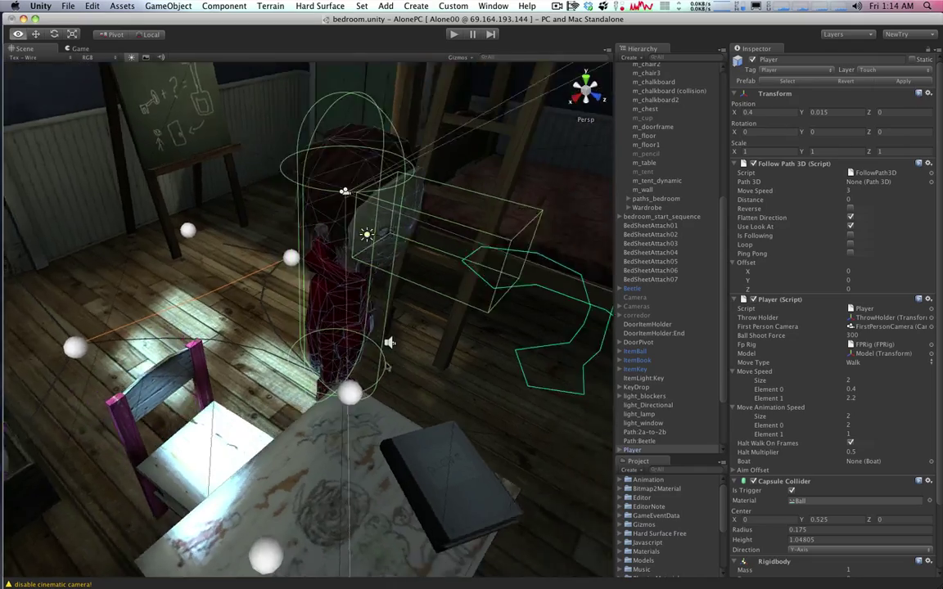
pyautogui.scroll(-5, 404, 352)
pyautogui.scroll(5, 406, 351)
pyautogui.keyDown('alt'); pyautogui.moveTo(351, 340); pyautogui.dragTo(419, 324); pyautogui.keyUp('alt')
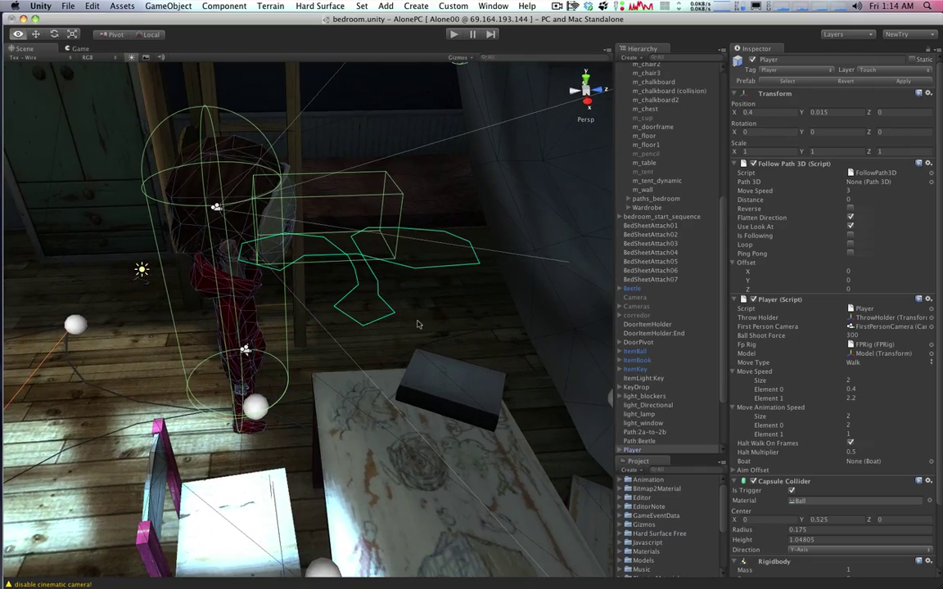
# - Frame Area:1, expand it and delete its touch objects from TouchArea:Tent through TouchPath:2b
pyautogui.scroll(10, 671, 139)
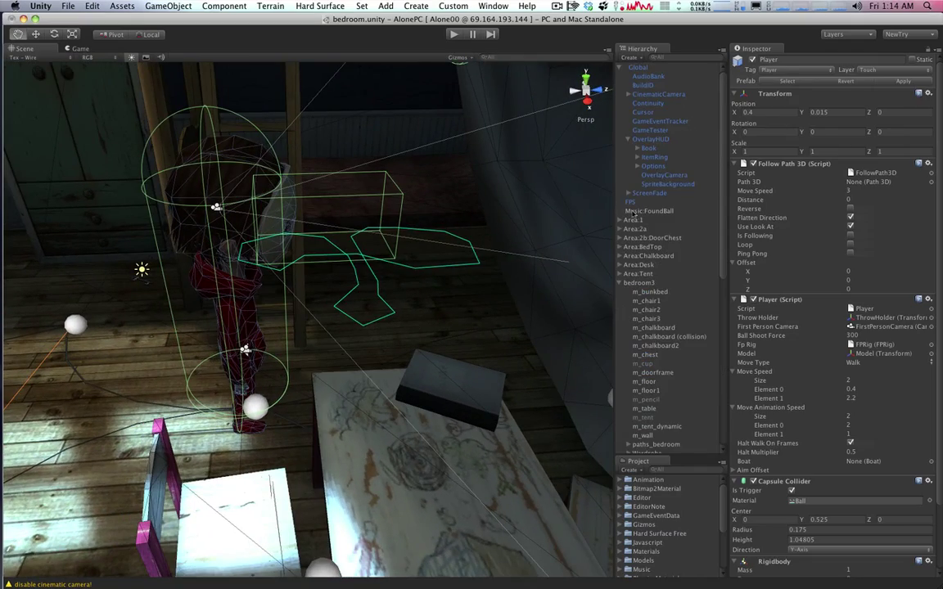
pyautogui.doubleClick(632, 219)
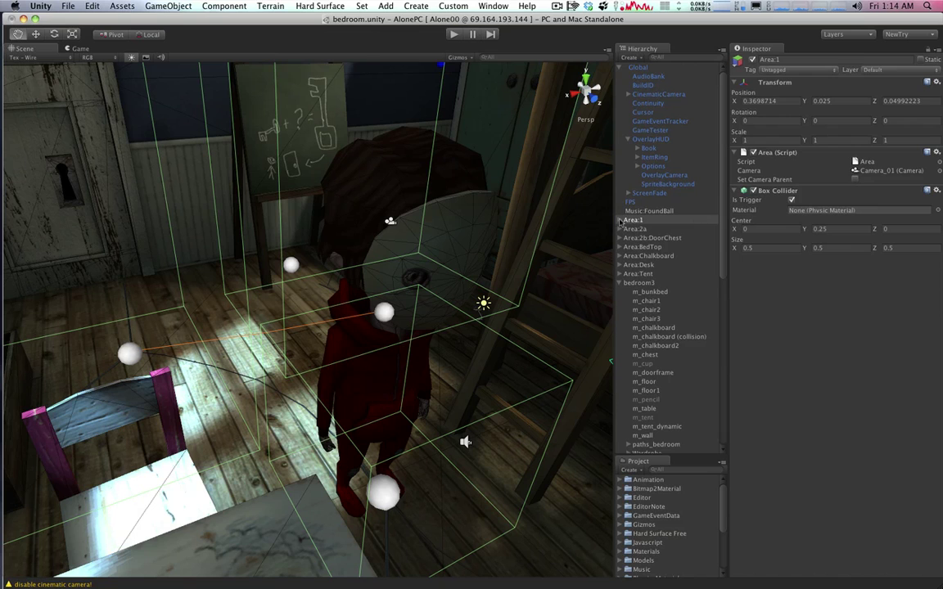
pyautogui.click(620, 220)
pyautogui.click(655, 229)
pyautogui.keyDown('shift'); pyautogui.click(653, 265); pyautogui.keyUp('shift')
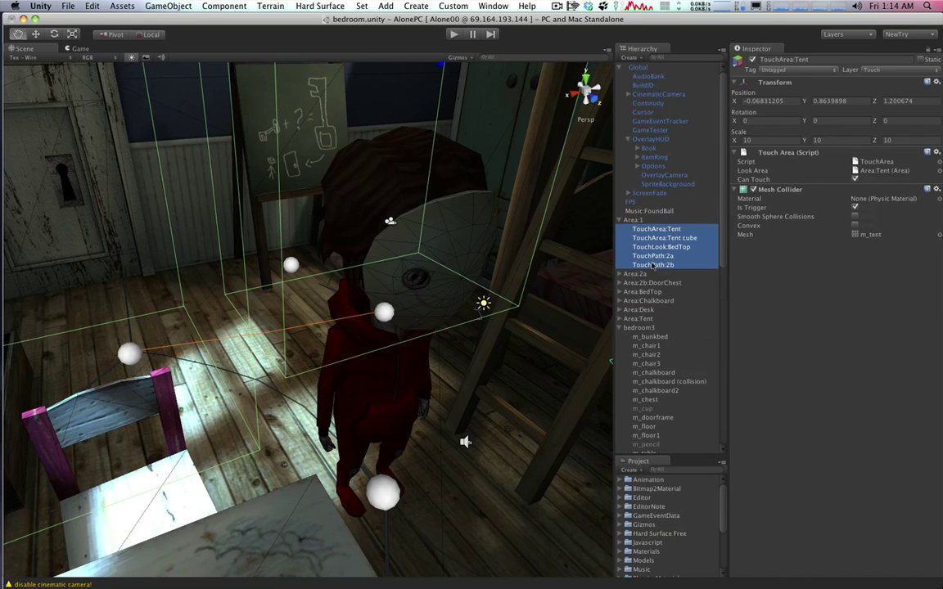
pyautogui.press('super+BackSpace')
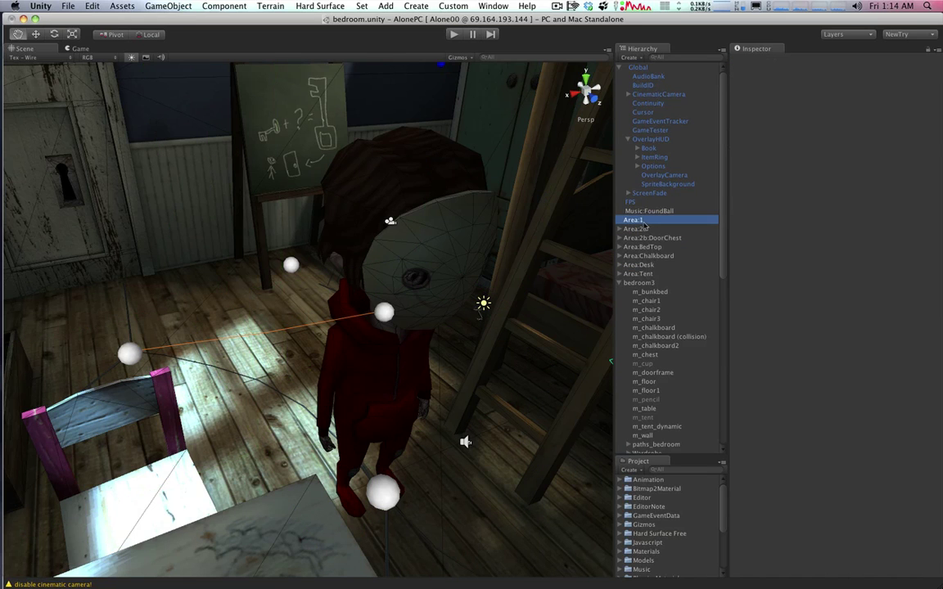
# - Locate the camera assigned to Area:1, and undo the deletion of the area's touch objects
pyautogui.doubleClick(642, 221)
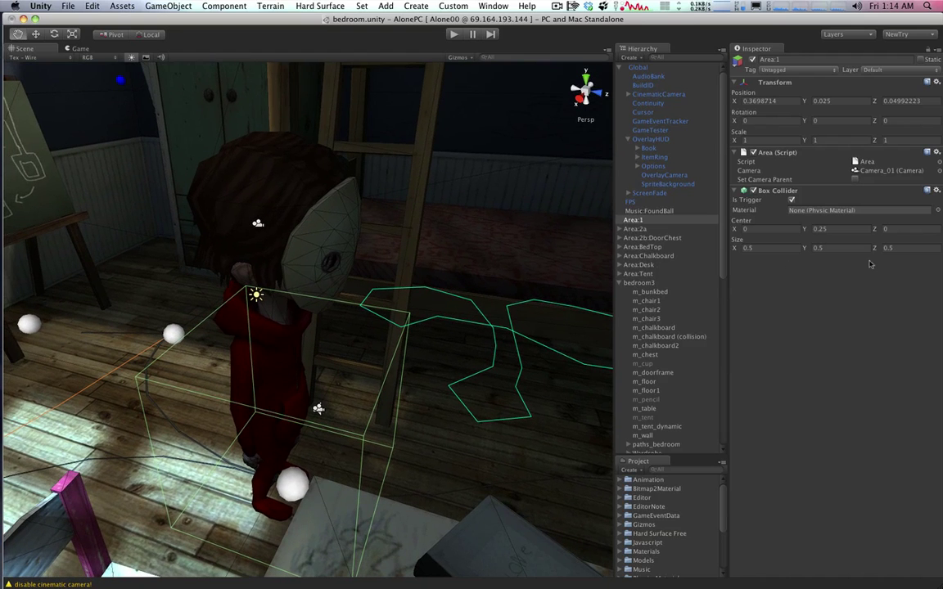
pyautogui.click(818, 170)
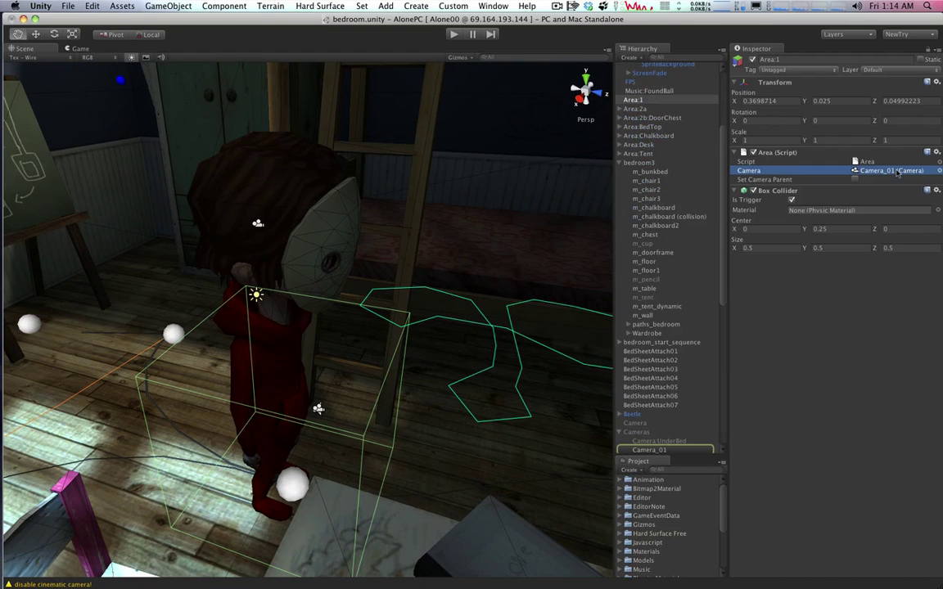
pyautogui.click(666, 262)
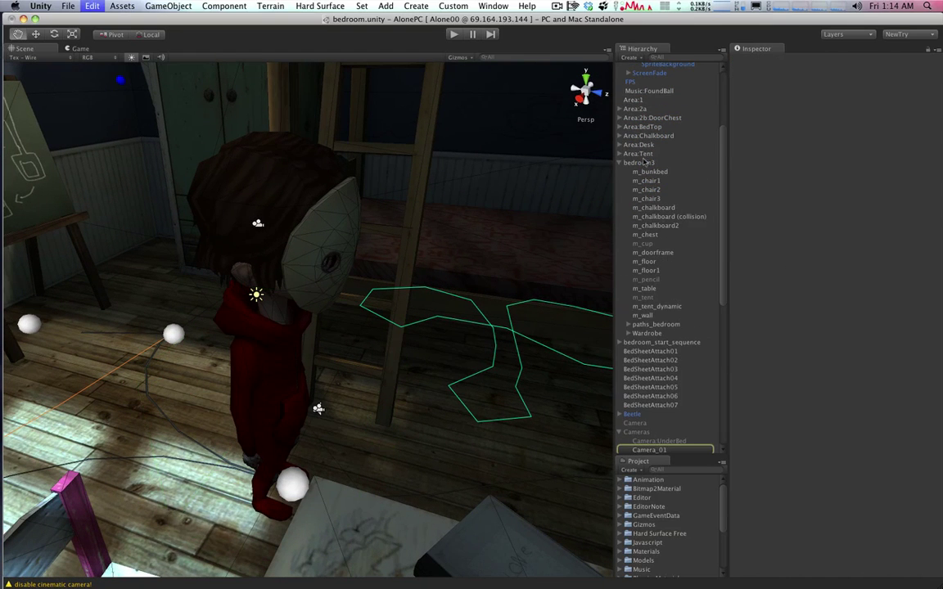
# - Expand Area:1 and inspect its child objects: the tent touch areas, TouchLook:BedTop, TouchPath:2b and TouchPath:2a
pyautogui.click(619, 100)
pyautogui.click(643, 108)
pyautogui.press('f')
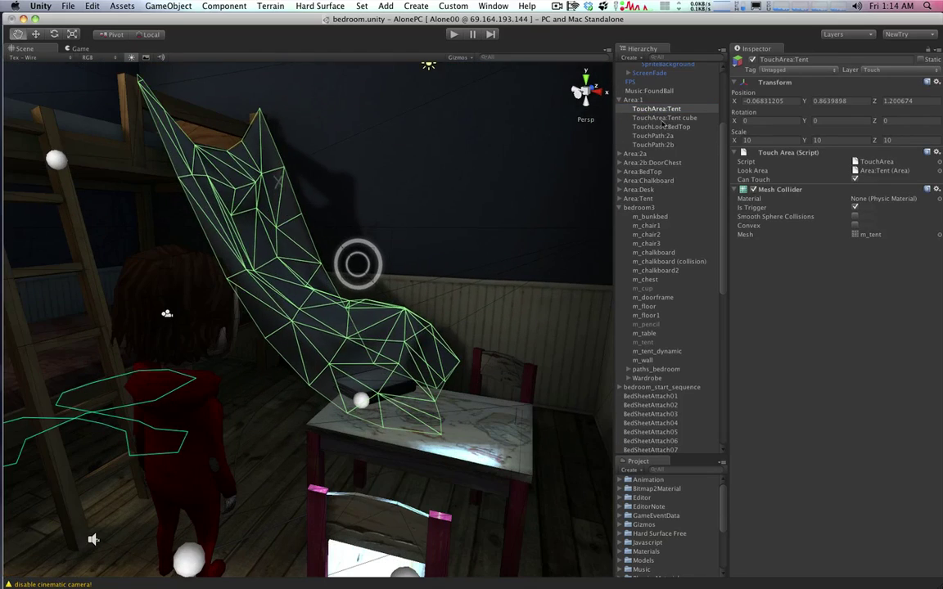
pyautogui.click(662, 118)
pyautogui.click(659, 127)
pyautogui.click(653, 144)
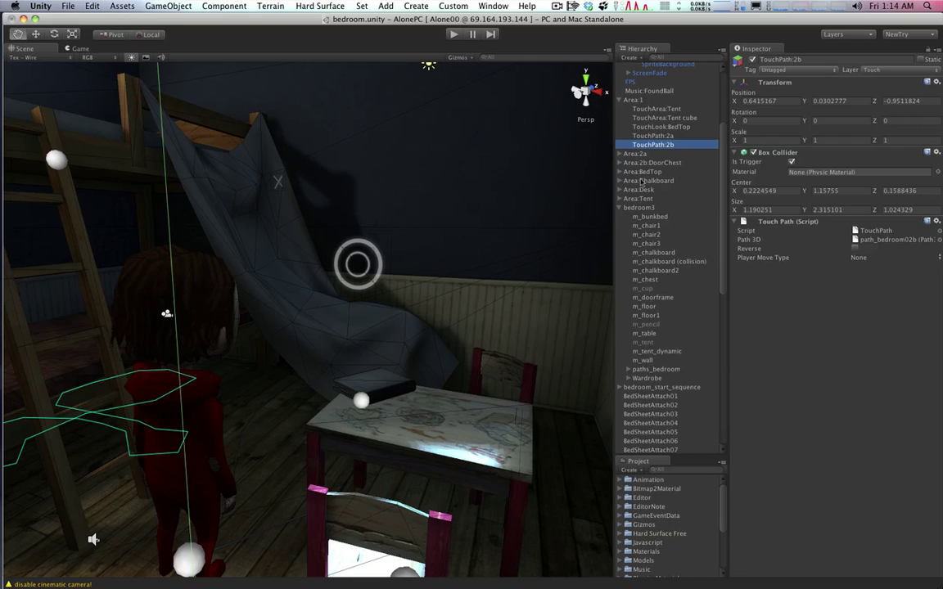
pyautogui.moveTo(368, 512); pyautogui.dragTo(320, 516, button='right')
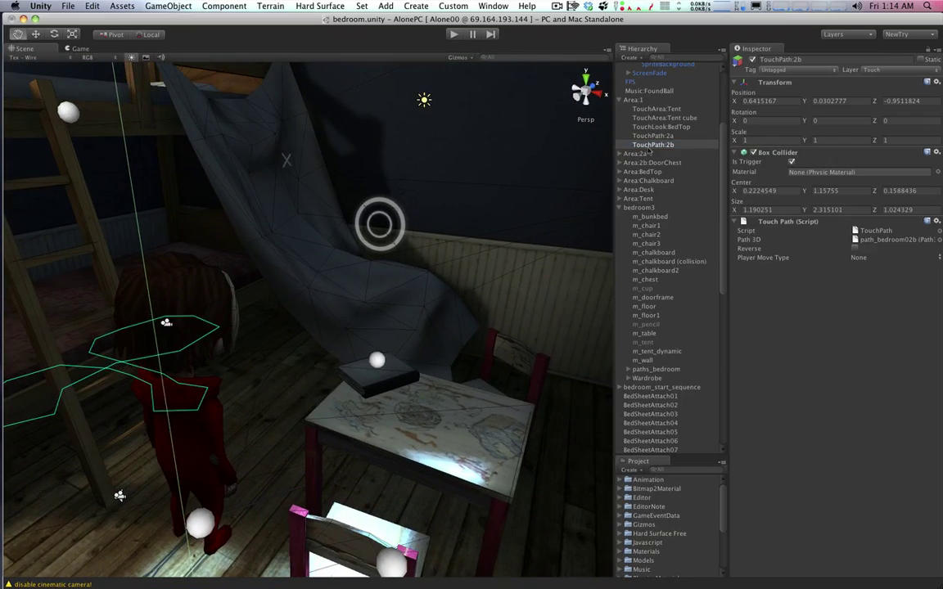
pyautogui.click(652, 136)
# - Trace Area:1's assigned camera to Camera_01 and briefly enable it to preview its view
pyautogui.click(661, 100)
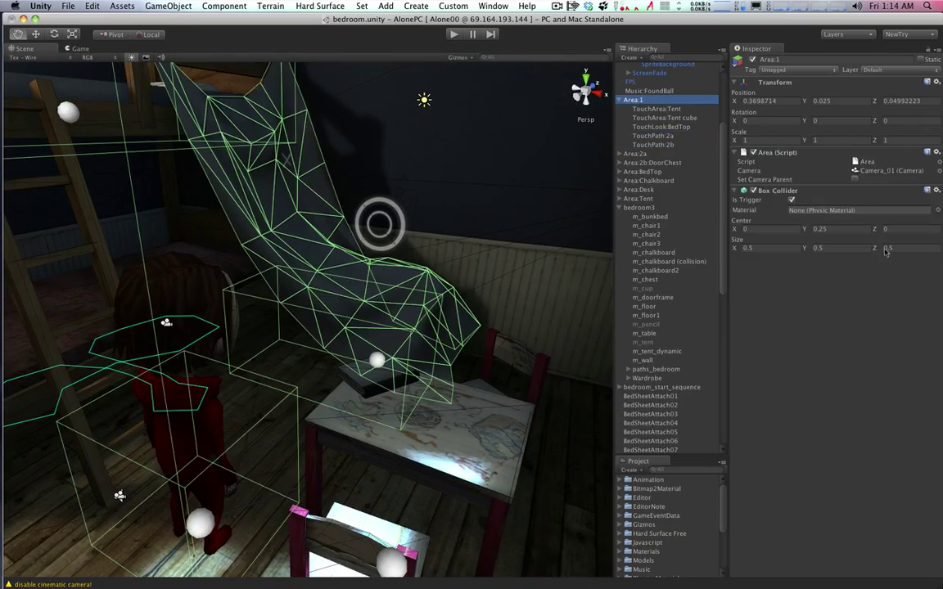
pyautogui.click(888, 170)
pyautogui.click(646, 439)
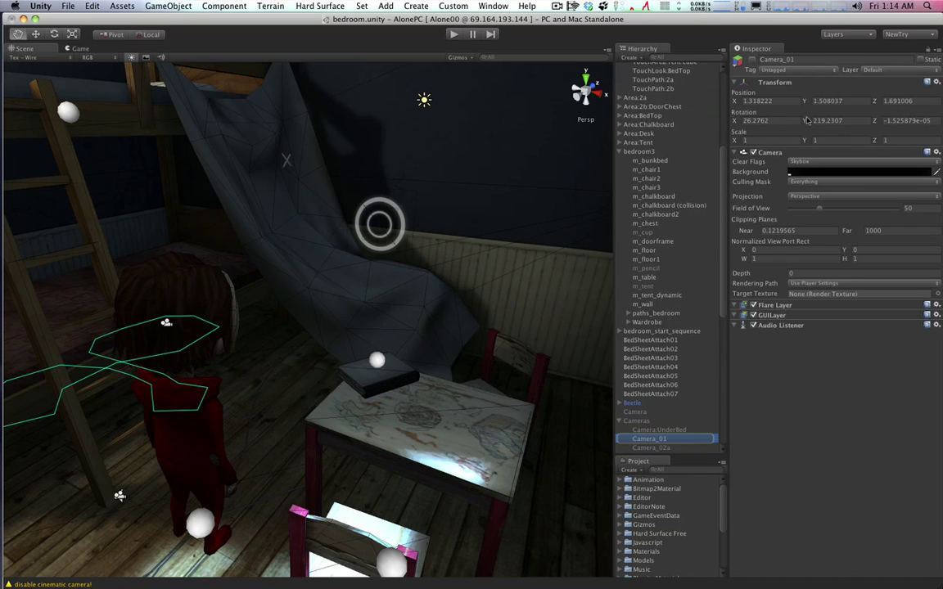
pyautogui.click(752, 61)
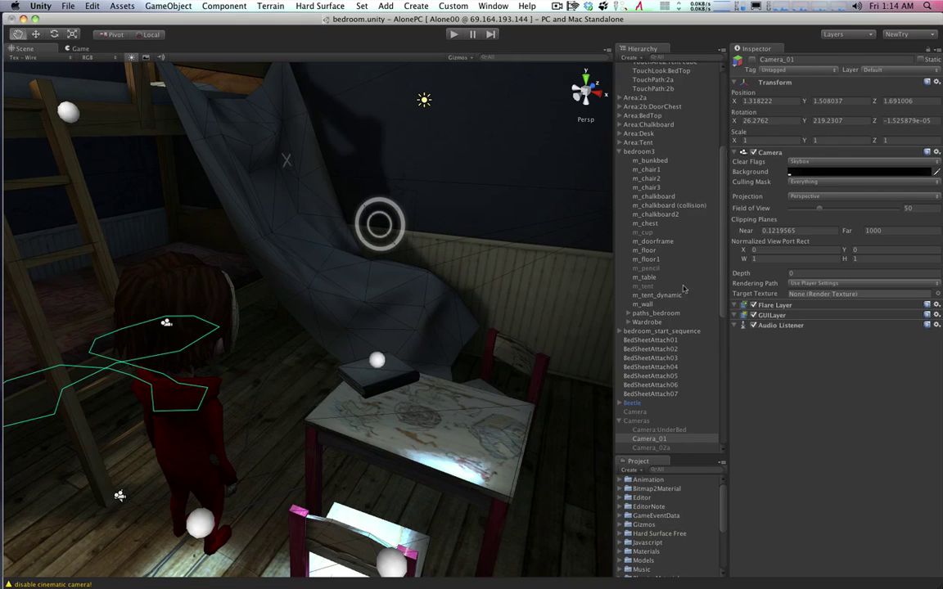
# - Trace Area:2a's assigned camera to Camera_02a, preview its view and leave that camera disabled
pyautogui.scroll(5, 651, 248)
pyautogui.click(635, 232)
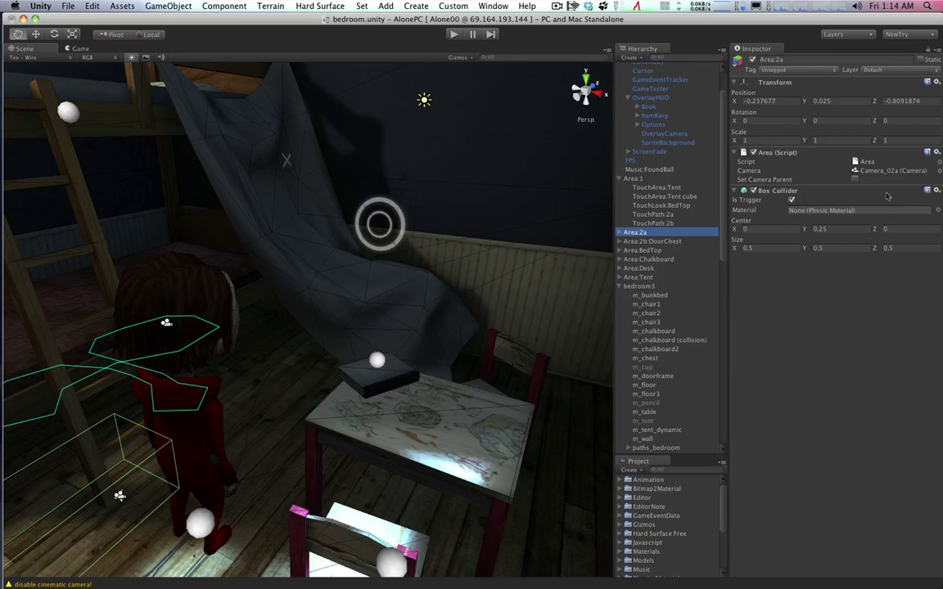
pyautogui.click(880, 170)
pyautogui.scroll(-1, 649, 418)
pyautogui.click(658, 439)
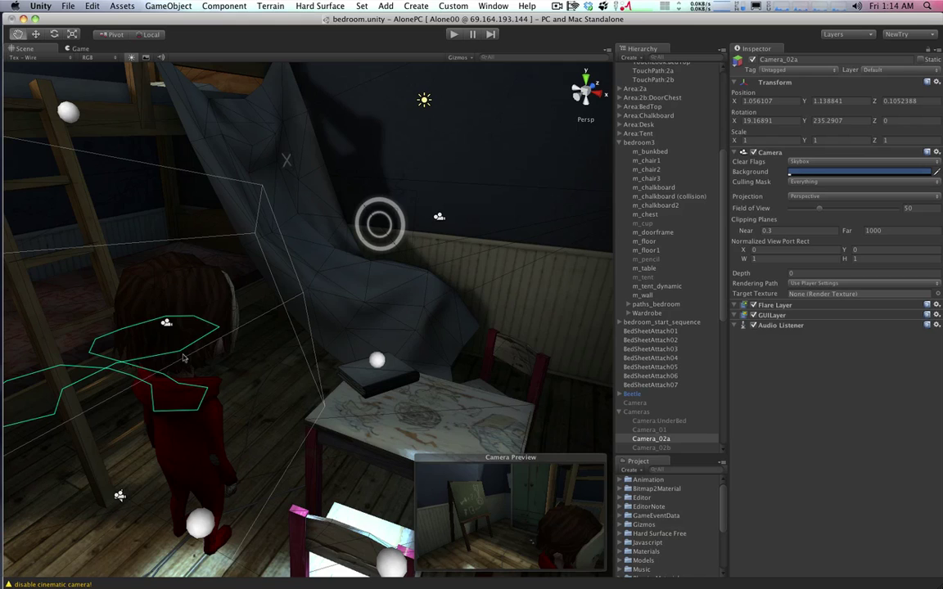
pyautogui.click(752, 61)
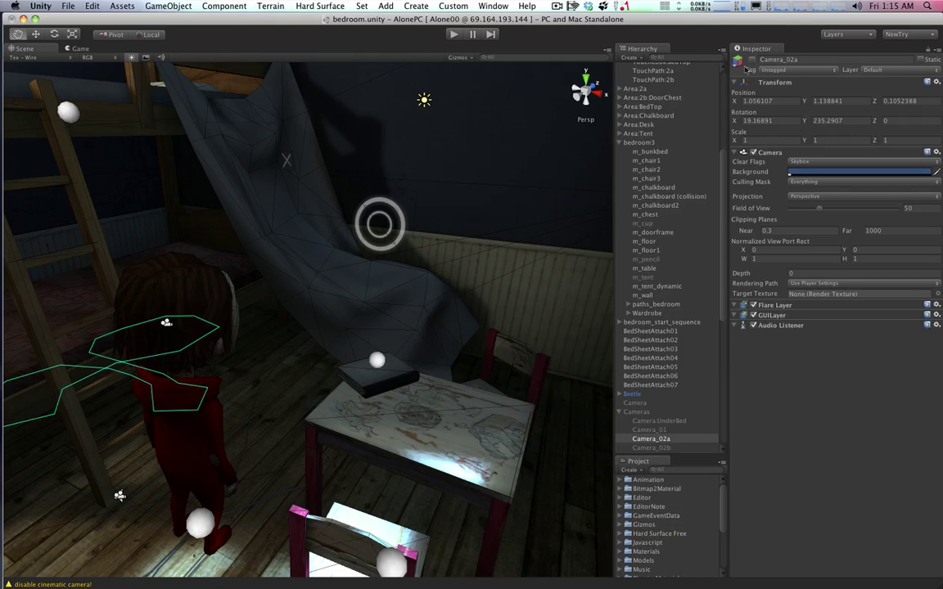
# - Select the player character in the bedroom and view it from the front
pyautogui.scroll(7, 648, 295)
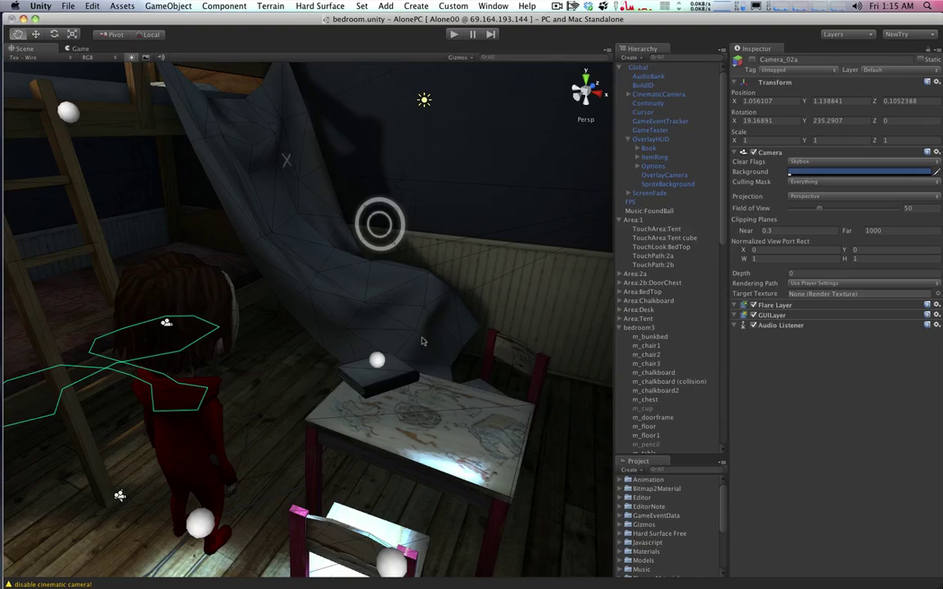
pyautogui.keyDown('alt'); pyautogui.moveTo(373, 270); pyautogui.dragTo(293, 333); pyautogui.keyUp('alt')
pyautogui.click(426, 262)
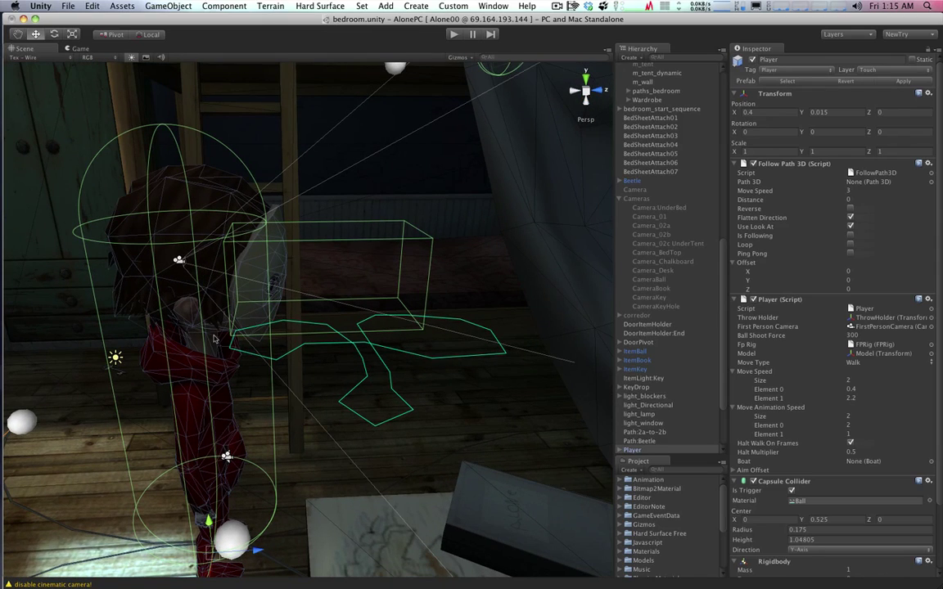
pyautogui.keyDown('alt'); pyautogui.moveTo(171, 338); pyautogui.dragTo(370, 301); pyautogui.keyUp('alt')
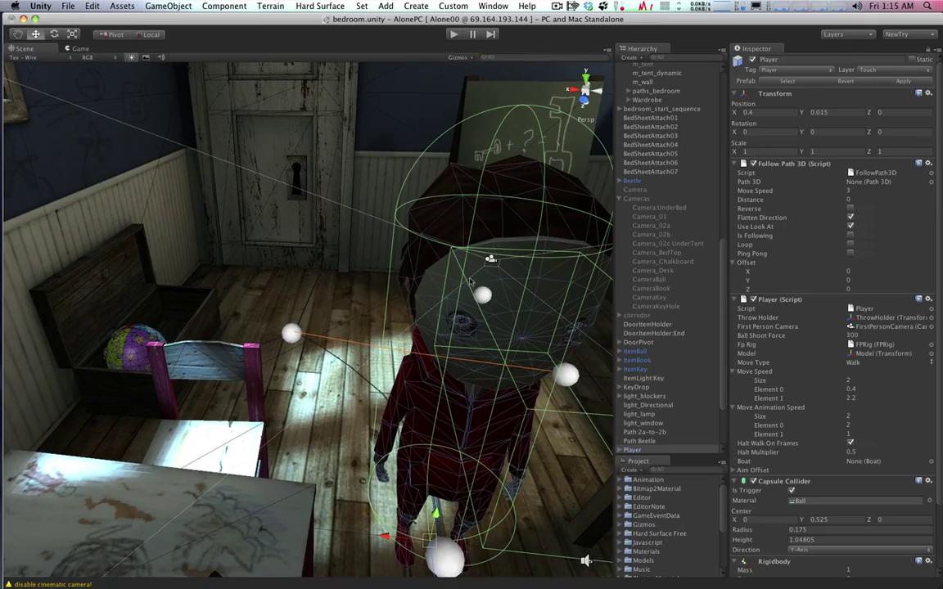
# - Expand the Player object and inspect its FPRig child's script, rigidbody and box collider
pyautogui.scroll(10, 655, 255)
pyautogui.scroll(-10, 658, 240)
pyautogui.scroll(-5, 655, 287)
pyautogui.click(621, 382)
pyautogui.click(642, 390)
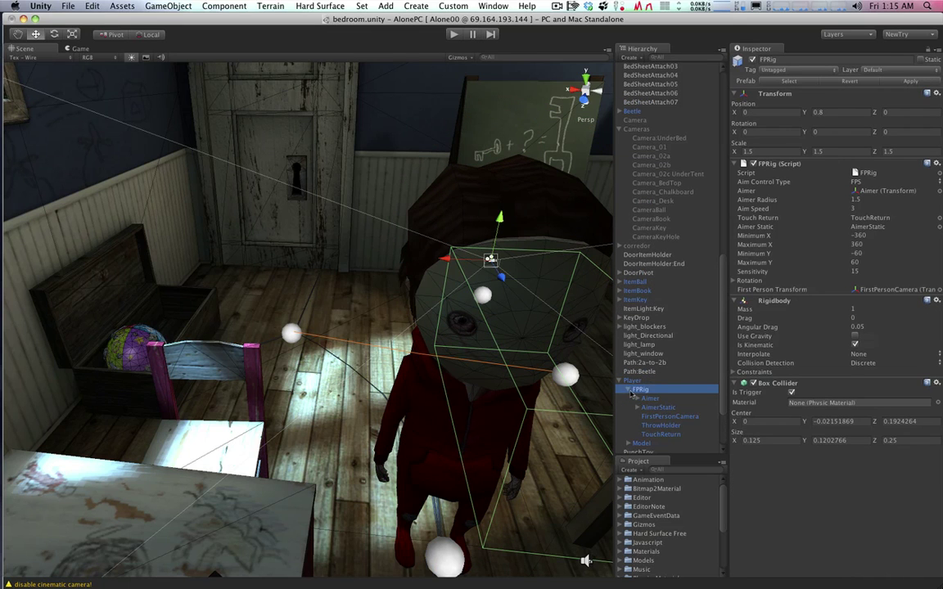
# - Inspect Aimer, AimerStatic, ThrowHolder and FirstPersonCamera under FPRig, and check the first-person camera's preview
pyautogui.scroll(-2, 653, 350)
pyautogui.click(653, 344)
pyautogui.click(658, 353)
pyautogui.click(661, 369)
pyautogui.click(667, 362)
pyautogui.scroll(-1, 670, 368)
pyautogui.keyDown('alt'); pyautogui.moveTo(475, 357); pyautogui.dragTo(597, 348); pyautogui.keyUp('alt')
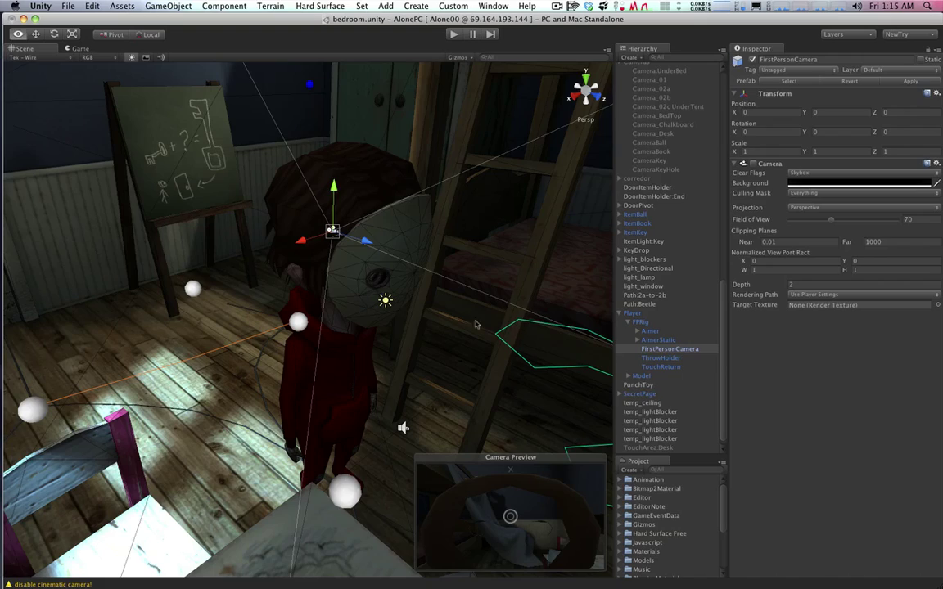
pyautogui.moveTo(460, 319); pyautogui.dragTo(449, 328, button='middle')
# - Frame ThrowHolder in front of the player and compare it with AimerStatic and TouchReturn
pyautogui.click(660, 358)
pyautogui.press('f')
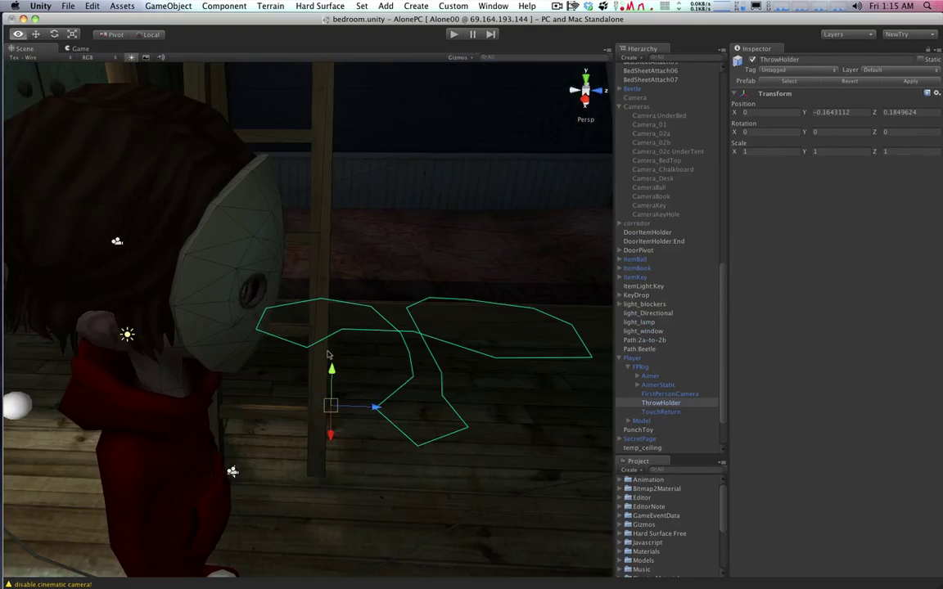
pyautogui.keyDown('alt'); pyautogui.moveTo(329, 354); pyautogui.dragTo(324, 381); pyautogui.keyUp('alt')
pyautogui.click(668, 387)
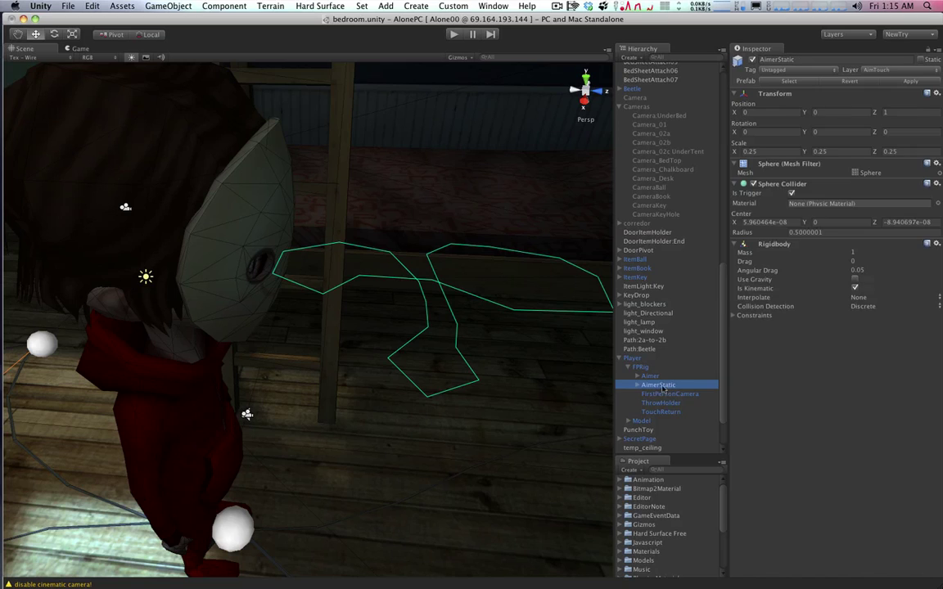
pyautogui.click(662, 411)
pyautogui.click(662, 406)
pyautogui.click(662, 411)
pyautogui.click(661, 403)
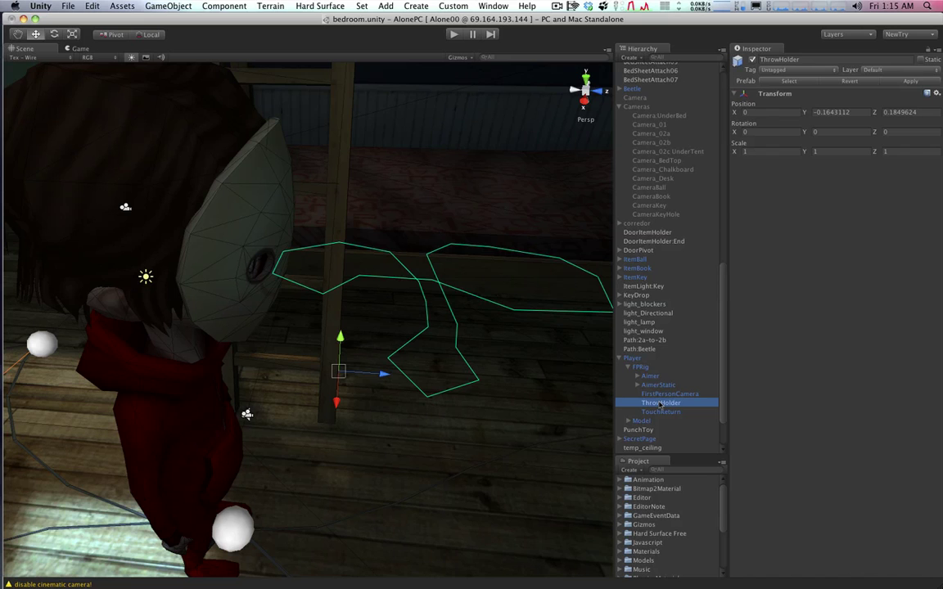
# - Frame FPRig with its rotation gizmo, examine its collider and aim targets around the player, and undo the last change
pyautogui.click(635, 367)
pyautogui.press('e')
pyautogui.keyDown('alt'); pyautogui.moveTo(243, 310); pyautogui.dragTo(265, 296); pyautogui.keyUp('alt')
pyautogui.press('f')
pyautogui.scroll(-10, 276, 339)
pyautogui.moveTo(276, 340); pyautogui.dragTo(449, 340, button='middle')
pyautogui.press('w')
pyautogui.scroll(5, 448, 344)
pyautogui.scroll(-4, 448, 347)
pyautogui.press('e')
pyautogui.scroll(-5, 438, 354)
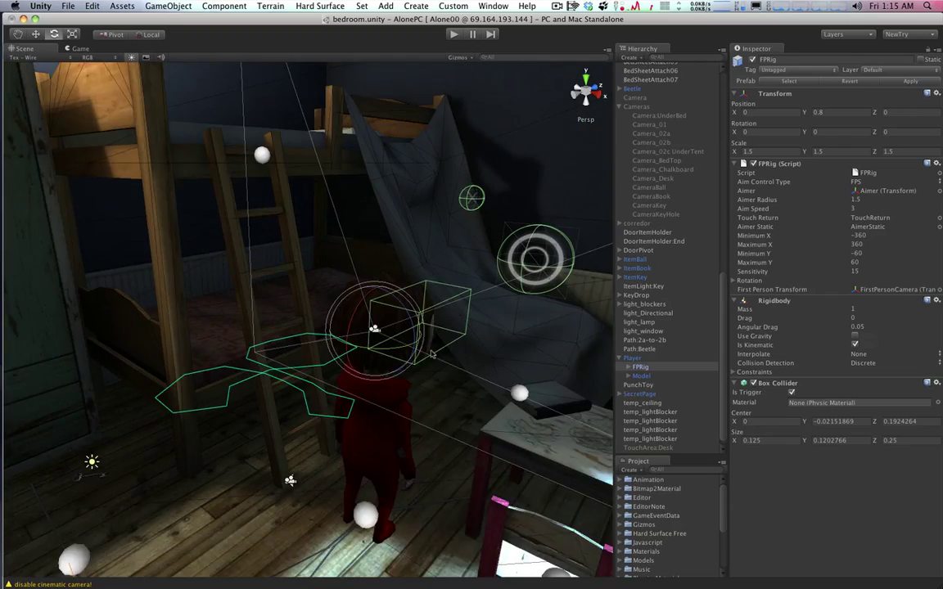
pyautogui.scroll(5, 425, 355)
pyautogui.keyDown('alt'); pyautogui.moveTo(399, 361); pyautogui.dragTo(350, 394); pyautogui.keyUp('alt')
pyautogui.press('super+z')
# - Expand FPRig, select FirstPersonCamera and toggle its Camera component
pyautogui.click(628, 366)
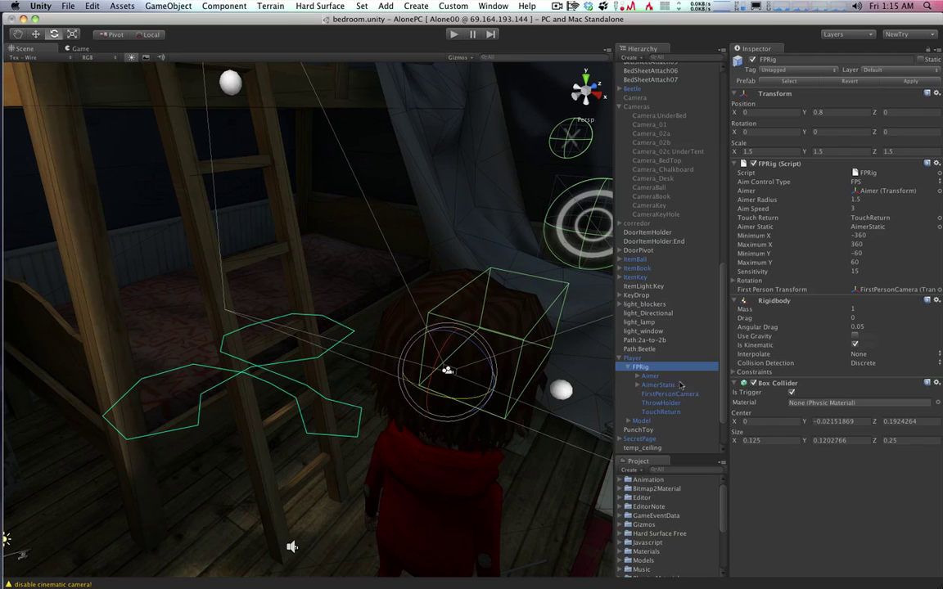
pyautogui.click(669, 394)
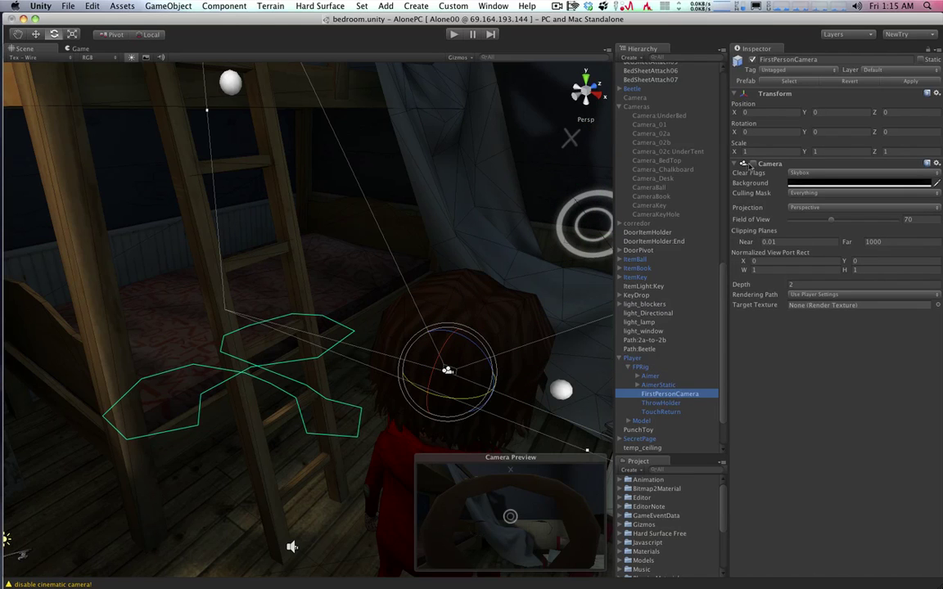
pyautogui.click(753, 164)
# - Select FPRig, try rotating it sideways around the player's head, and undo the rotation
pyautogui.click(642, 367)
pyautogui.click(634, 359)
pyautogui.click(652, 367)
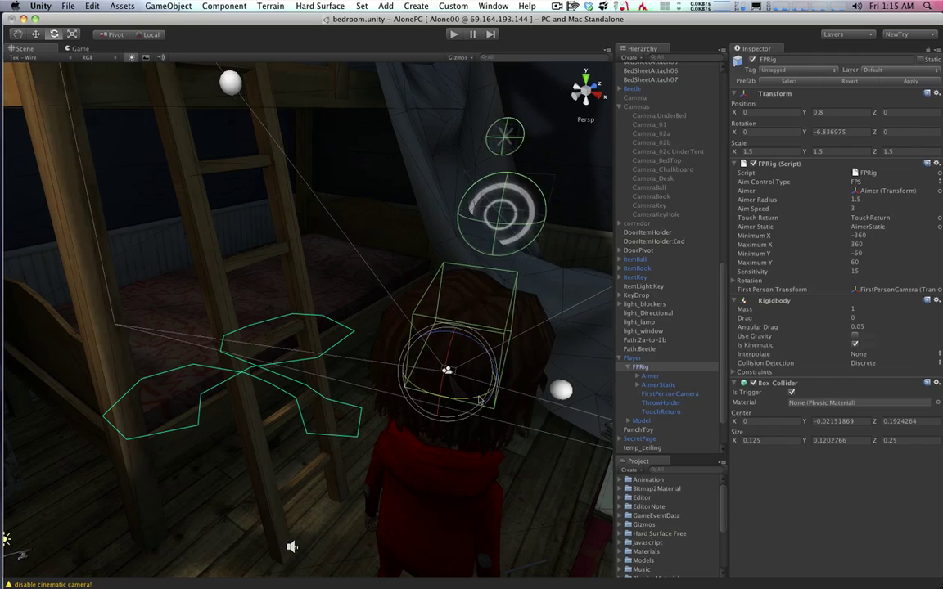
pyautogui.click(553, 396)
pyautogui.moveTo(462, 400); pyautogui.dragTo(550, 363)
pyautogui.press('super+z')
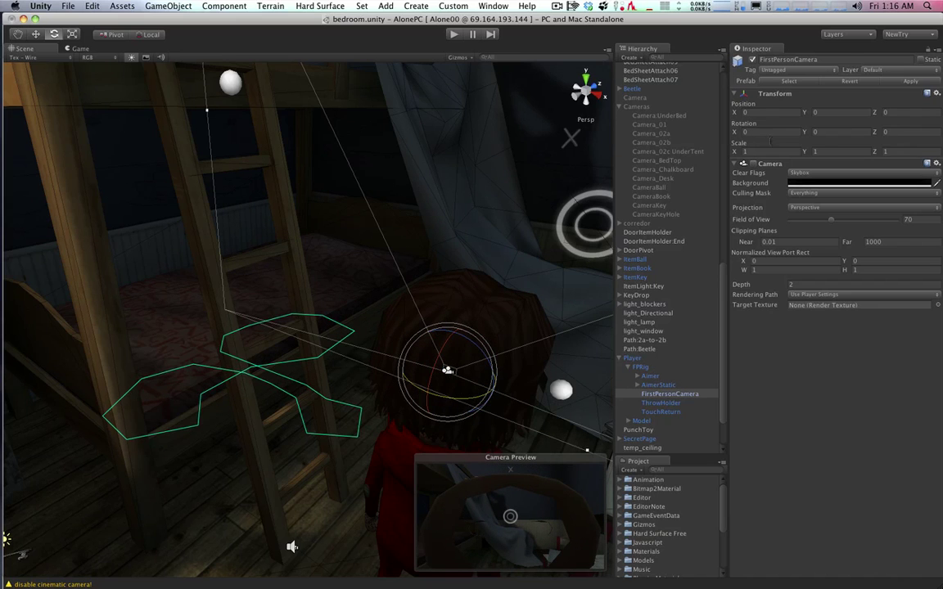
# - Check FirstPersonCamera under FPRig, then inspect Player's Follow Path 3D and Player scripts and view its colliders from the front
pyautogui.click(641, 358)
pyautogui.click(656, 385)
pyautogui.press('Down')
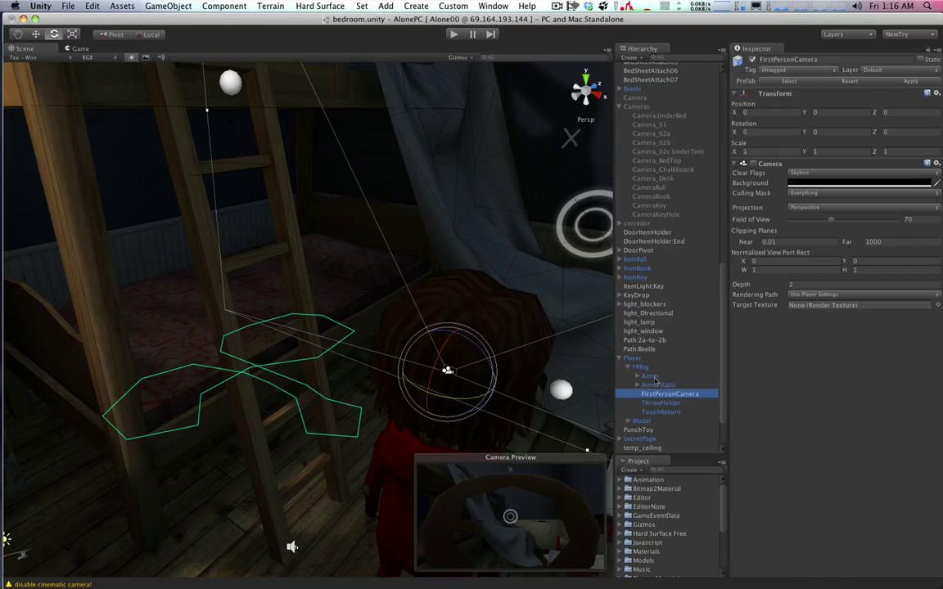
pyautogui.click(657, 359)
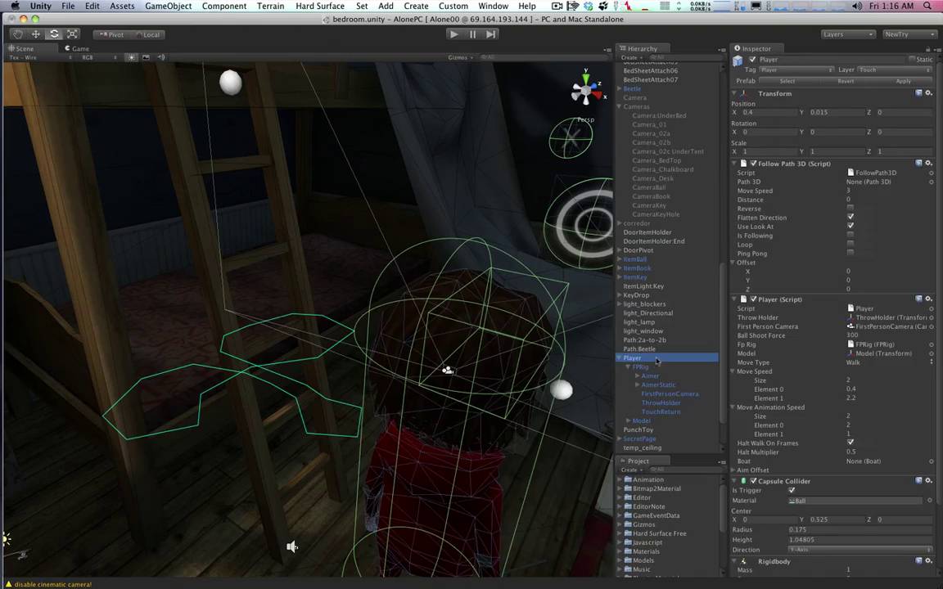
pyautogui.keyDown('alt'); pyautogui.moveTo(478, 317); pyautogui.dragTo(221, 327); pyautogui.keyUp('alt')
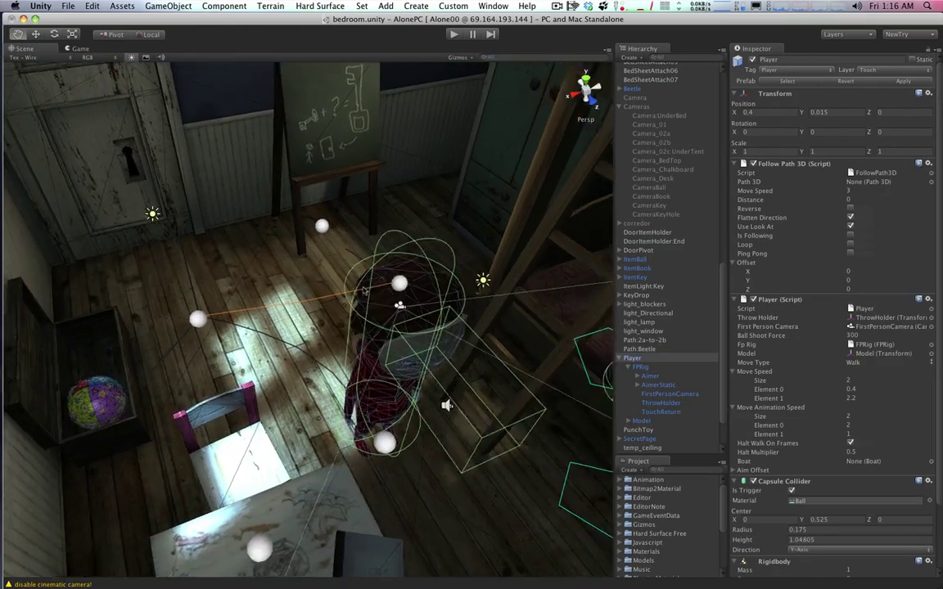
pyautogui.keyDown('alt'); pyautogui.moveTo(365, 292); pyautogui.dragTo(282, 312); pyautogui.keyUp('alt')
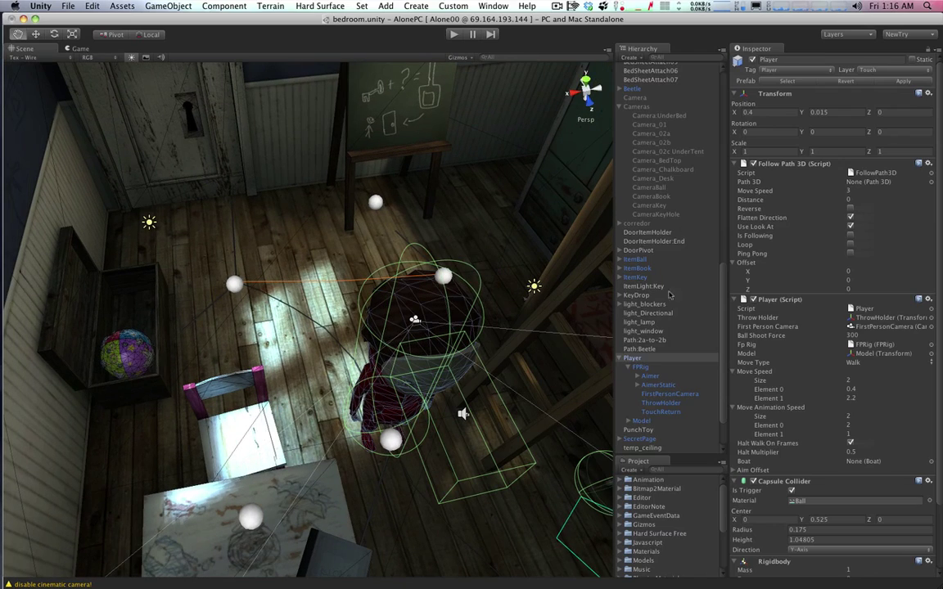
# - Inspect Path:2a-to-2b, its Path 3D settings and its nodes along the floor
pyautogui.click(645, 341)
pyautogui.keyDown('alt'); pyautogui.moveTo(320, 267); pyautogui.dragTo(483, 324); pyautogui.keyUp('alt')
pyautogui.moveTo(263, 327); pyautogui.dragTo(453, 358)
pyautogui.scroll(5, 440, 357)
pyautogui.moveTo(509, 425); pyautogui.dragTo(397, 336)
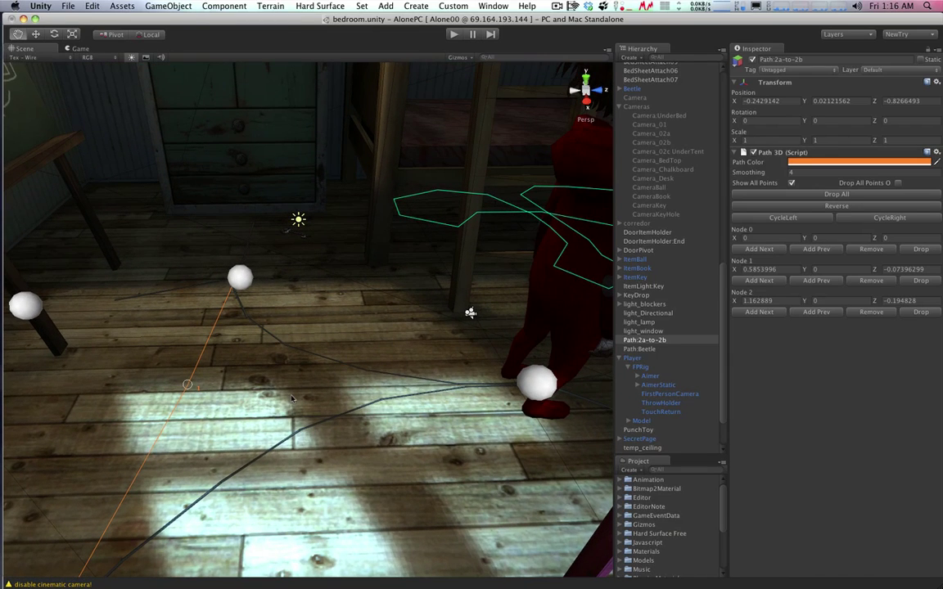
# - Select m_floor and examine the path lines running across the bedroom floor
pyautogui.press('w')
pyautogui.click(327, 428)
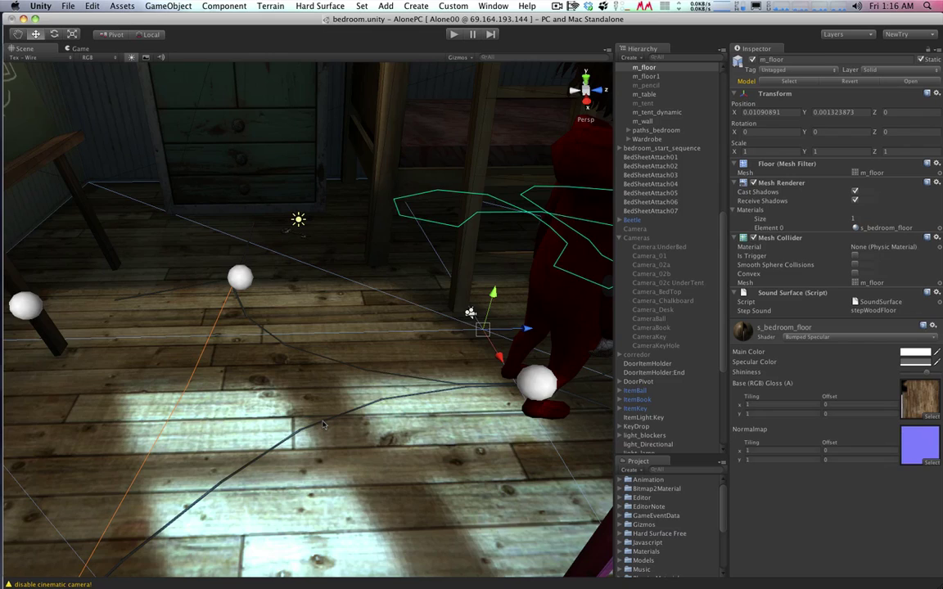
pyautogui.scroll(5, 328, 433)
pyautogui.moveTo(328, 433); pyautogui.dragTo(352, 357, button='right')
pyautogui.scroll(-5, 311, 469)
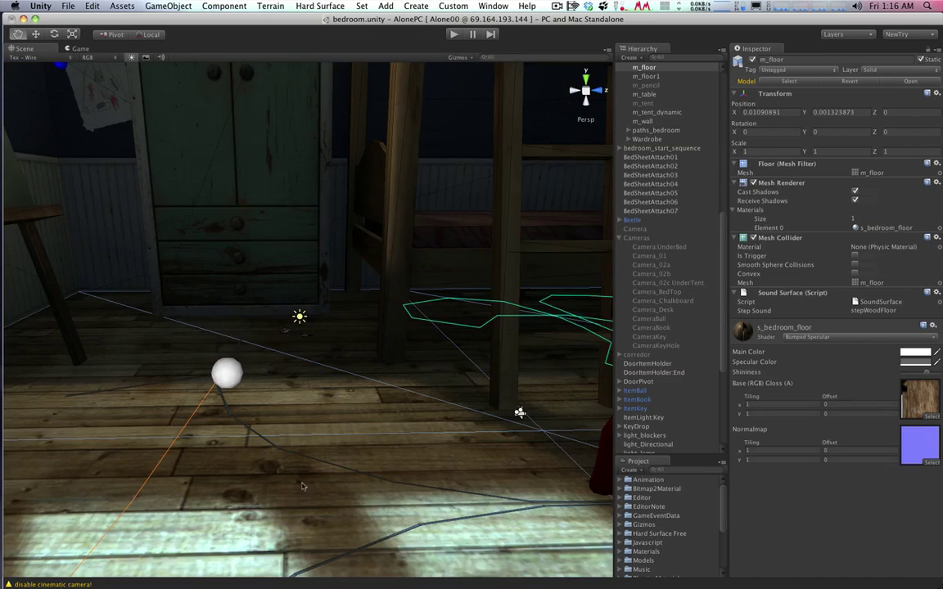
pyautogui.moveTo(311, 469); pyautogui.dragTo(302, 517, button='right')
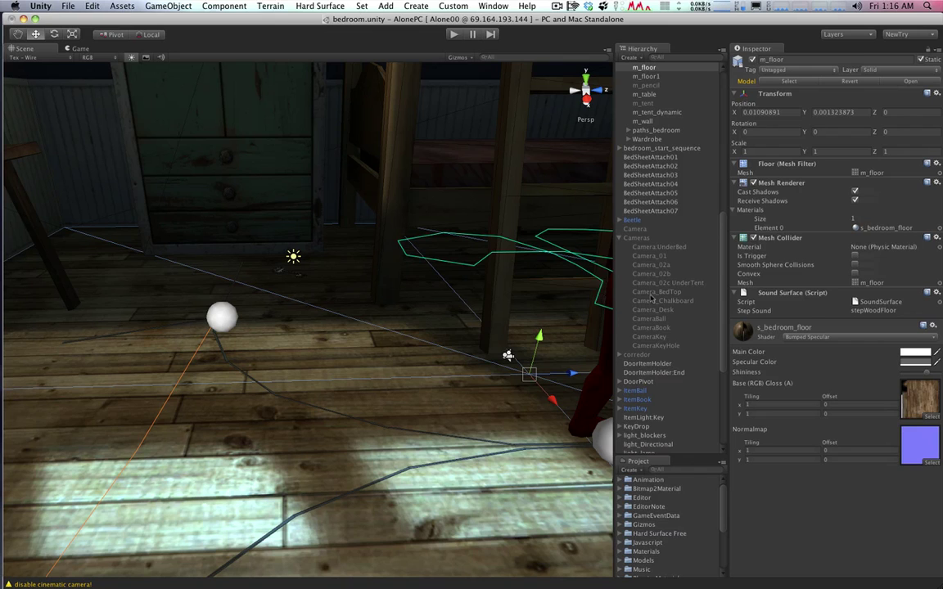
pyautogui.scroll(10, 641, 278)
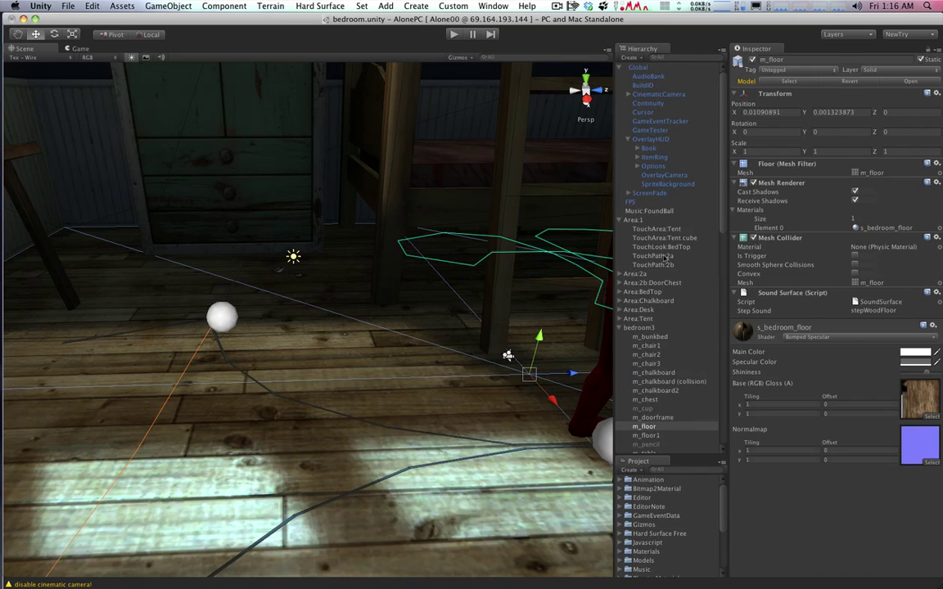
pyautogui.scroll(-8, 665, 262)
pyautogui.scroll(-9, 657, 302)
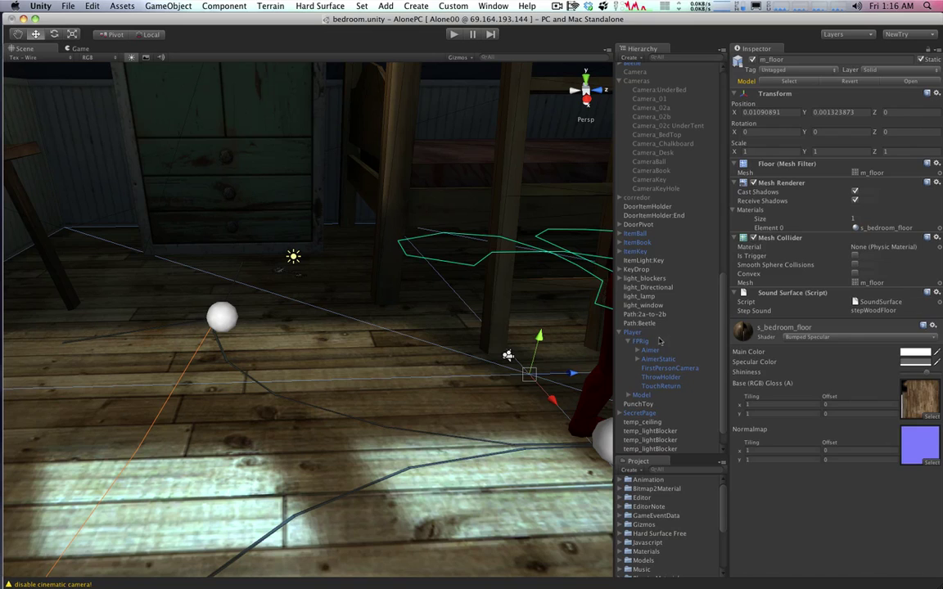
# - Reshape Path:2a-to-2b in the top view by adding two nodes and repositioning the intermediate nodes between its ends
pyautogui.click(656, 313)
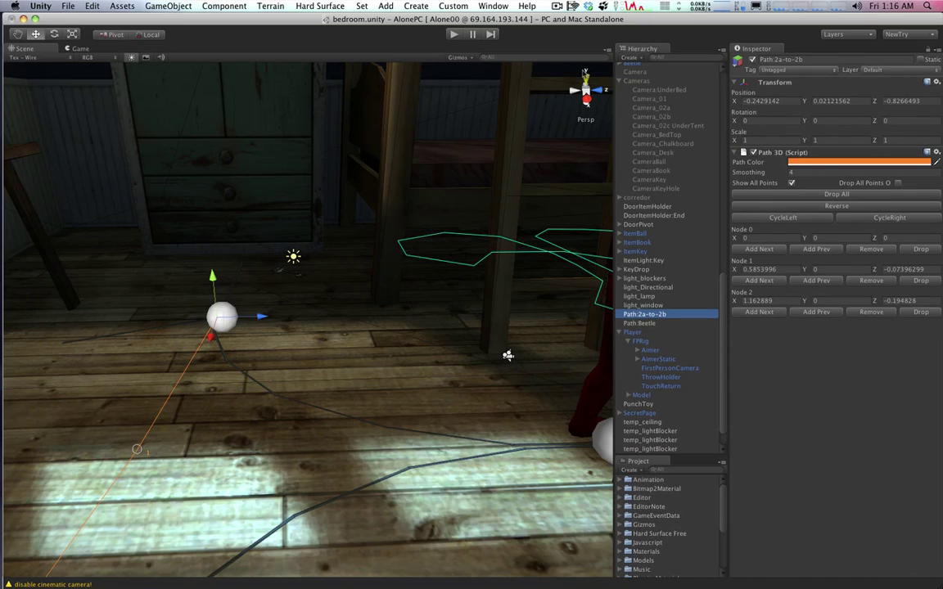
pyautogui.click(585, 76)
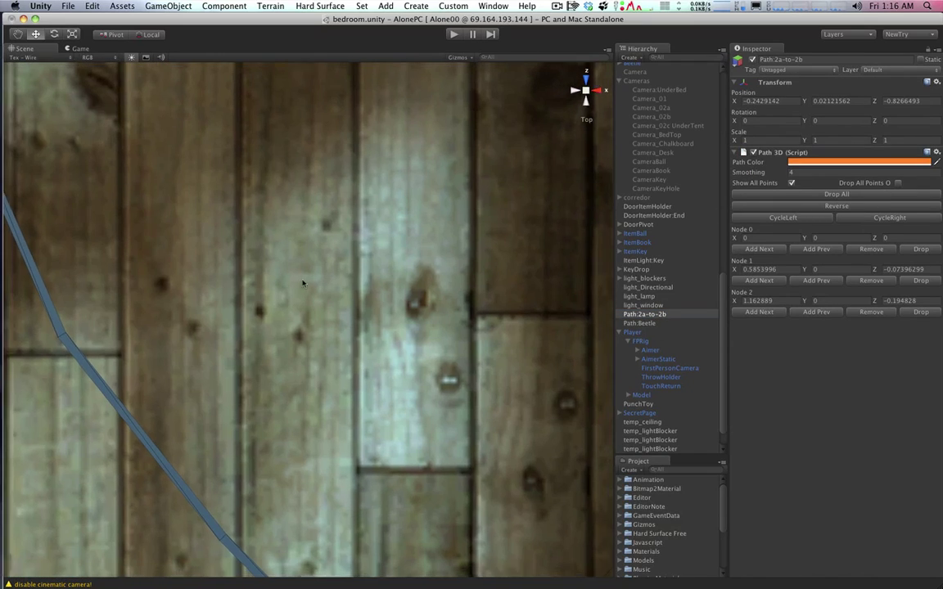
pyautogui.scroll(-12, 298, 281)
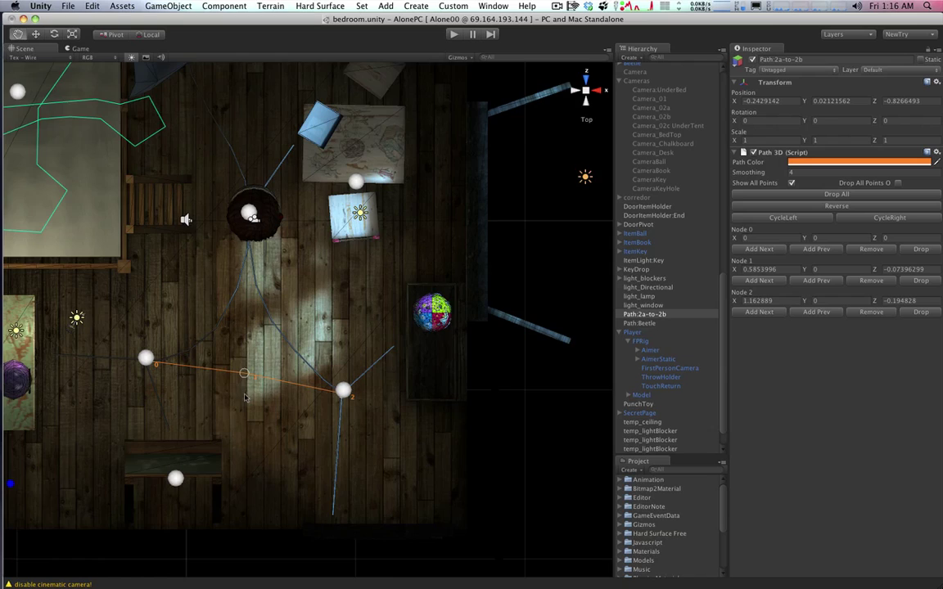
pyautogui.moveTo(245, 397); pyautogui.dragTo(347, 357, button='middle')
pyautogui.scroll(8, 348, 358)
pyautogui.moveTo(373, 345); pyautogui.dragTo(331, 344)
pyautogui.click(453, 394)
pyautogui.moveTo(446, 389); pyautogui.dragTo(431, 363)
pyautogui.press('super+z')
pyautogui.moveTo(334, 344)
pyautogui.mouseDown()
pyautogui.moveTo(329, 333)
pyautogui.moveTo(325, 368)
pyautogui.moveTo(357, 362)
pyautogui.moveTo(319, 344)
pyautogui.mouseUp()
pyautogui.click(352, 362)
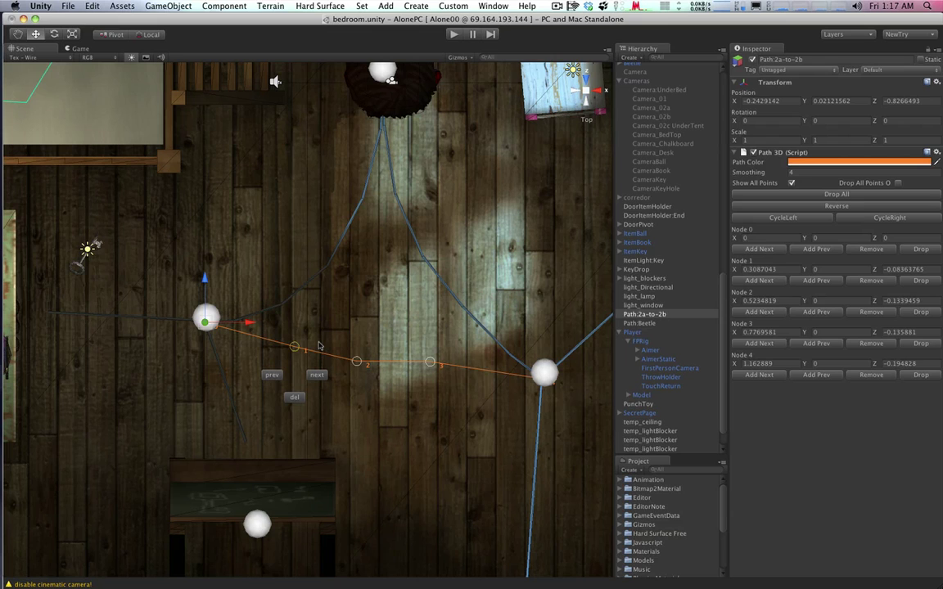
# - Examine the reshaped path and the room's other paths from above, and select ItemBook on the desk
pyautogui.keyDown('alt'); pyautogui.moveTo(328, 346); pyautogui.dragTo(336, 204); pyautogui.keyUp('alt')
pyautogui.click(586, 80)
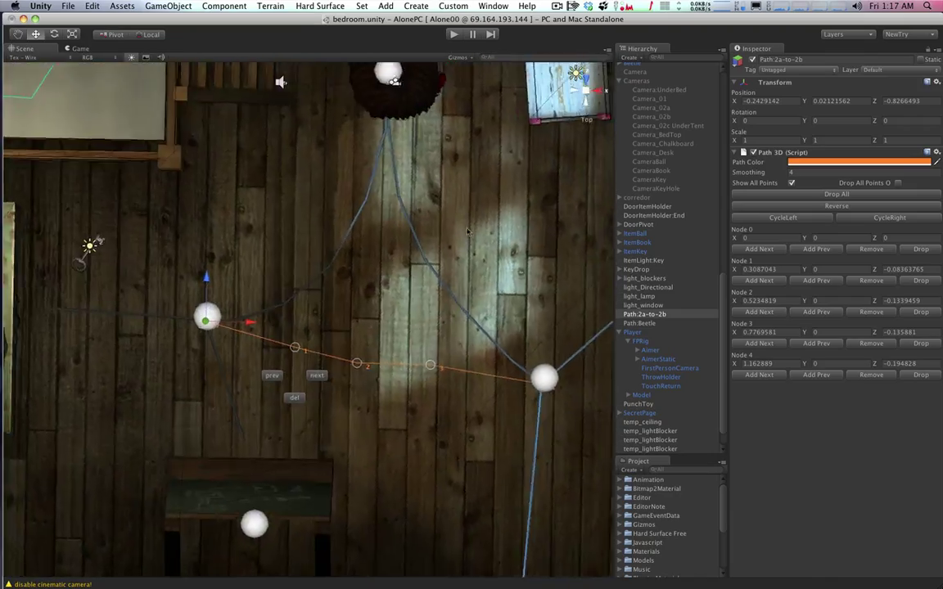
pyautogui.moveTo(427, 211); pyautogui.dragTo(408, 313, button='middle')
pyautogui.scroll(-10, 408, 312)
pyautogui.scroll(4, 406, 312)
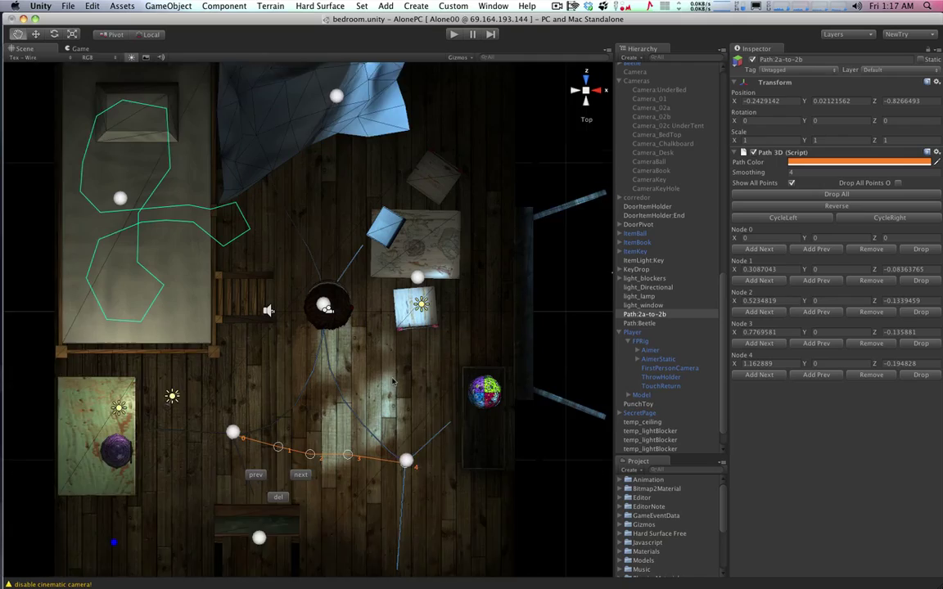
pyautogui.scroll(3, 399, 357)
pyautogui.scroll(-1, 399, 357)
pyautogui.moveTo(395, 239); pyautogui.dragTo(373, 477, button='middle')
pyautogui.scroll(-5, 381, 384)
pyautogui.click(388, 344)
pyautogui.keyDown('alt'); pyautogui.moveTo(353, 324); pyautogui.dragTo(334, 384); pyautogui.keyUp('alt')
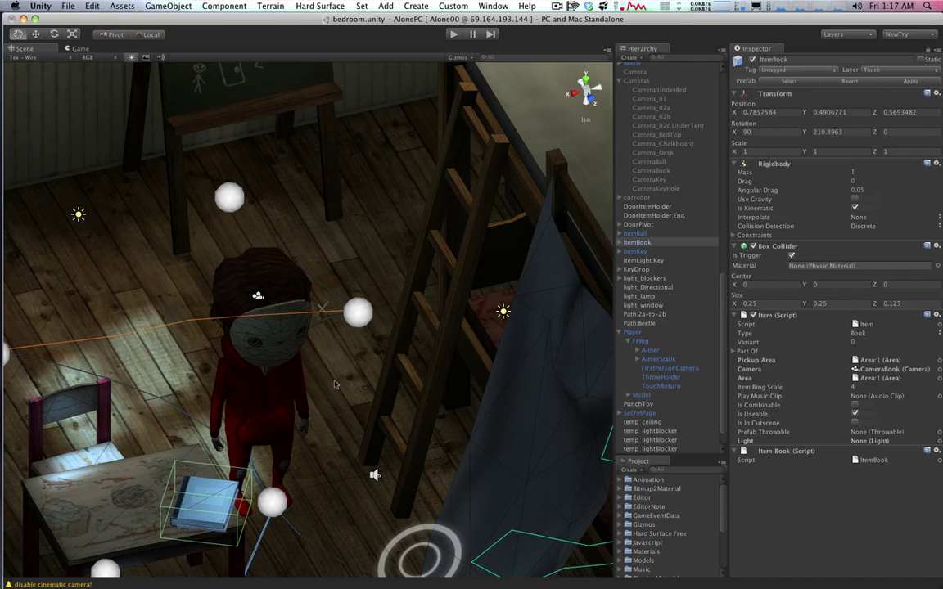
# - Play the bedroom scene, interact with the room view to check the player in Area:2a, and stop playback
pyautogui.click(454, 34)
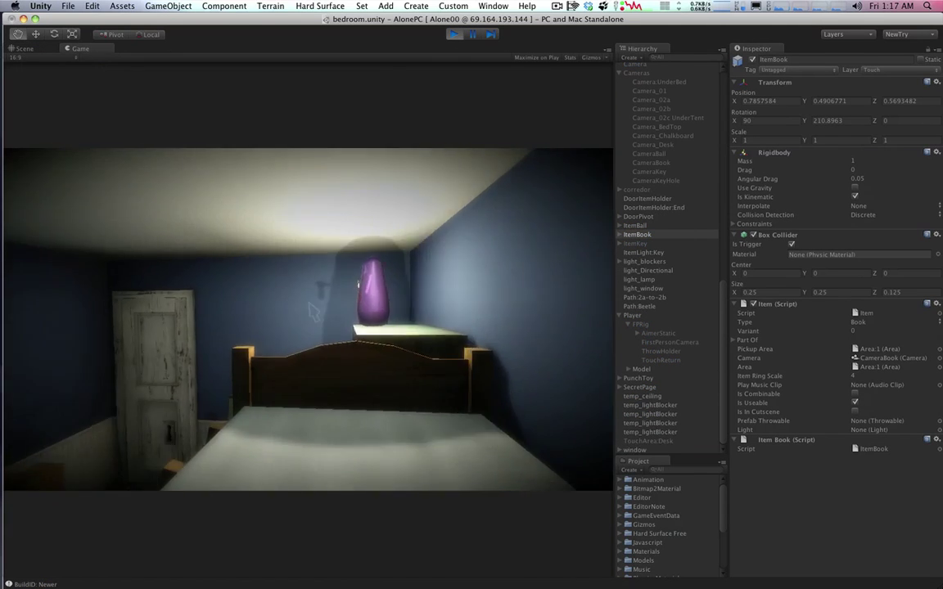
pyautogui.click(315, 311)
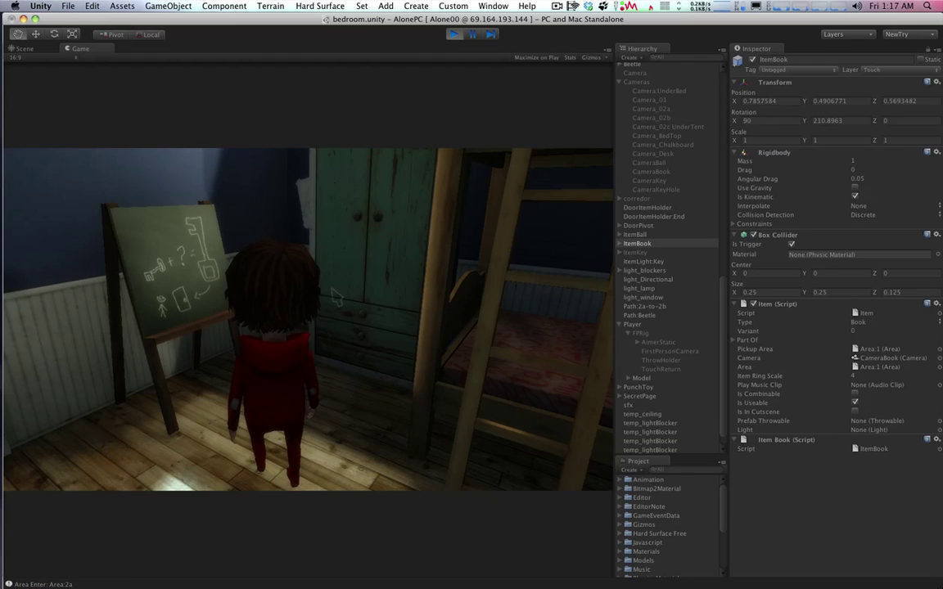
pyautogui.press('super+p')
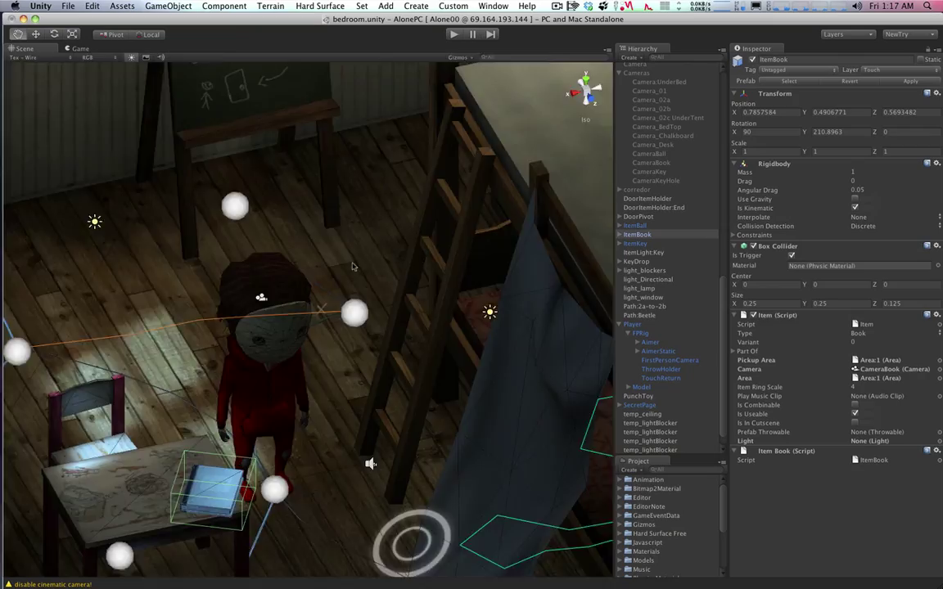
# - Select Player in the scene and examine its capsule collider and first-person rig from around the character
pyautogui.scroll(-3, 353, 267)
pyautogui.keyDown('alt'); pyautogui.moveTo(353, 266); pyautogui.dragTo(304, 346); pyautogui.keyUp('alt')
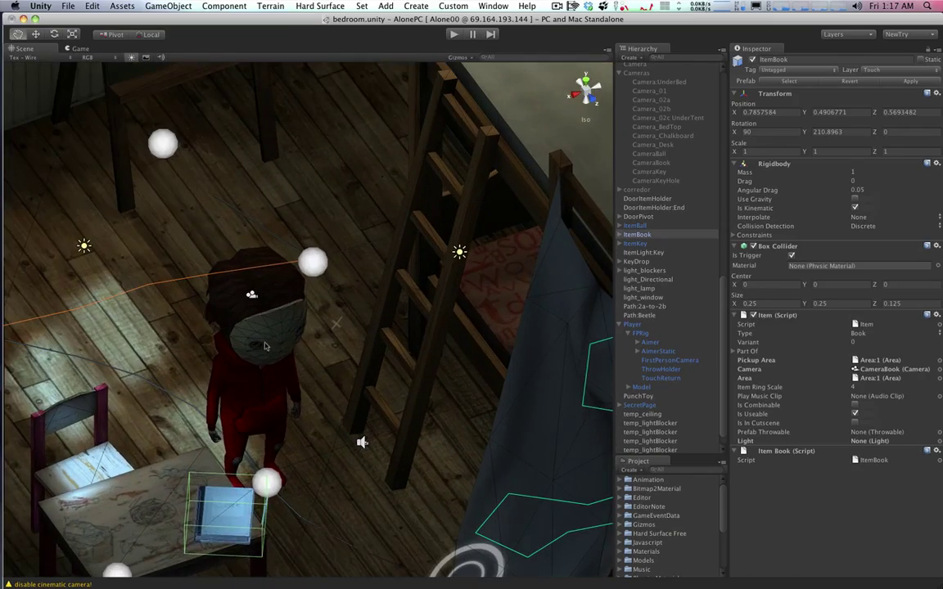
pyautogui.press('w')
pyautogui.click(264, 346)
pyautogui.keyDown('alt'); pyautogui.moveTo(370, 374); pyautogui.dragTo(382, 407); pyautogui.keyUp('alt')
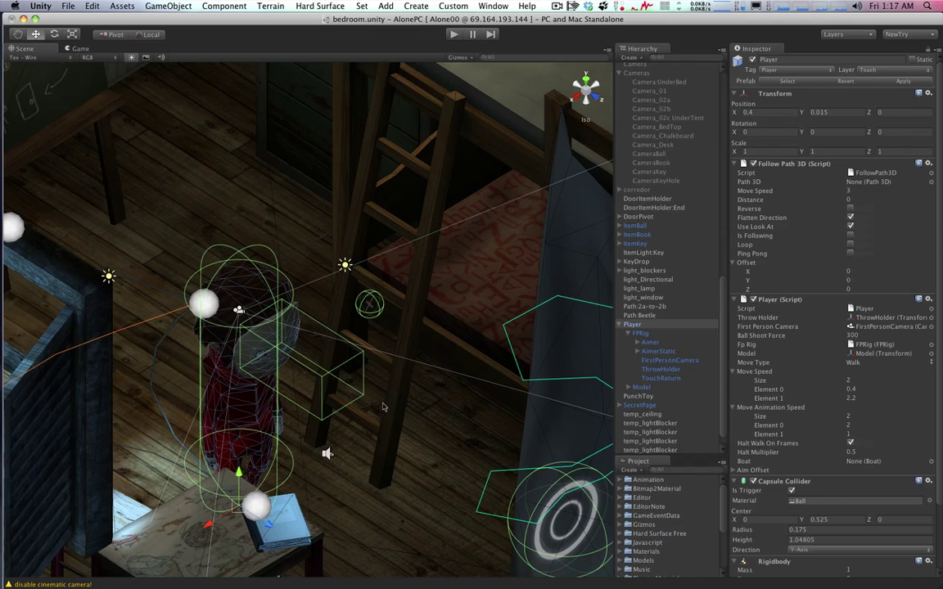